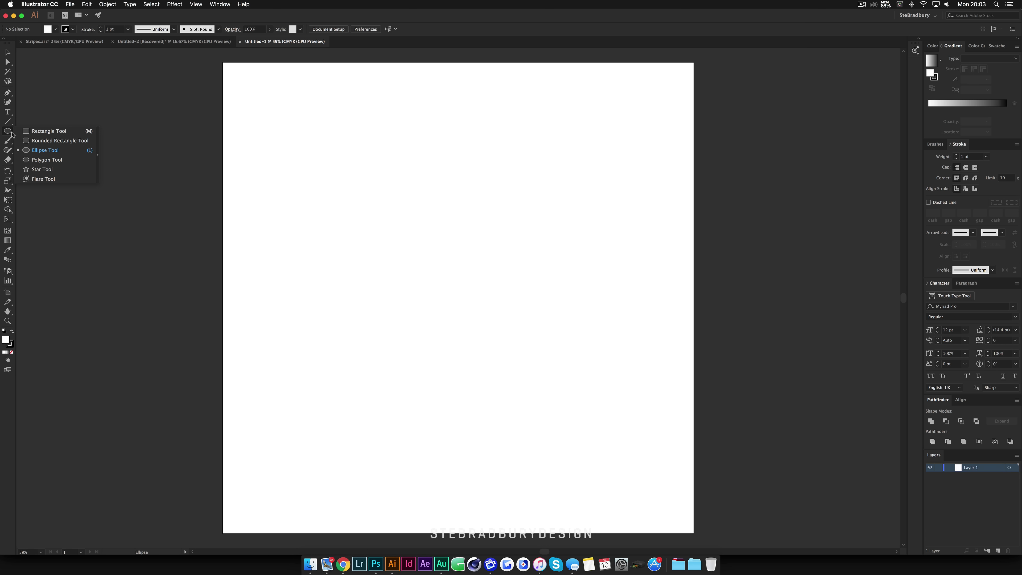
Draw a narrow vertical rectangle about 25 by 425 px in the artboard's upper-left area and give it a black fill without stroke.
{"action": "left_click", "coordinate": [51, 133]}
{"action": "mouse_move", "coordinate": [275, 152]}
{"action": "left_mouse_down"}
{"action": "mouse_move", "coordinate": [282, 267]}
{"action": "mouse_move", "coordinate": [281, 252]}
{"action": "left_mouse_up"}
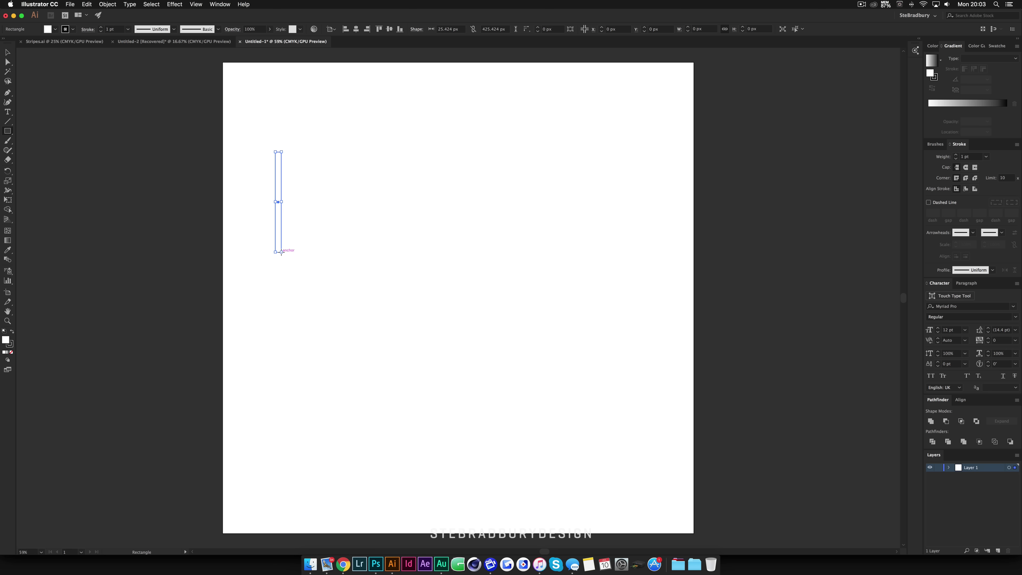
{"action": "left_click", "coordinate": [11, 353]}
{"action": "left_click", "coordinate": [12, 331]}
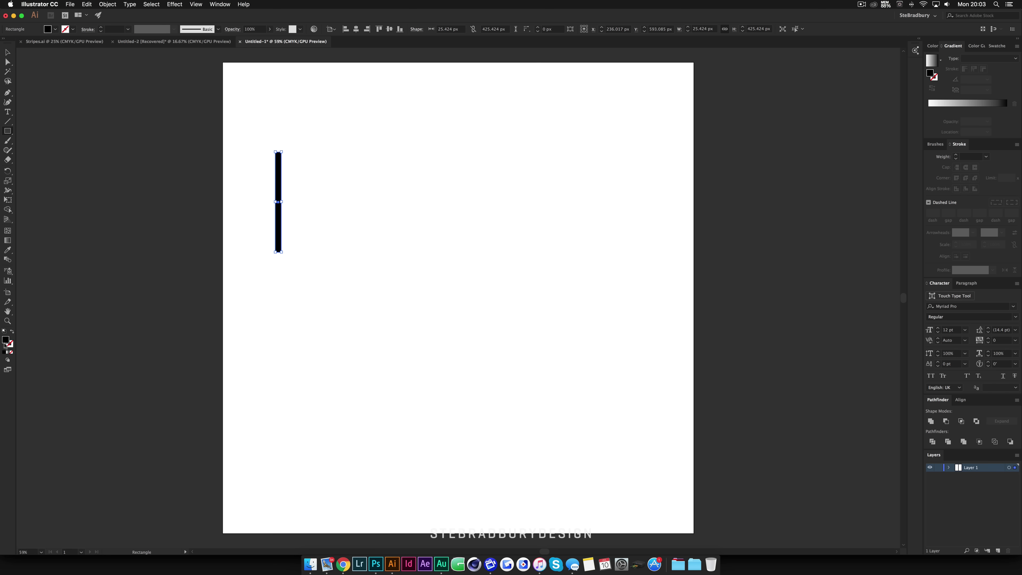
{"action": "key", "text": "v"}
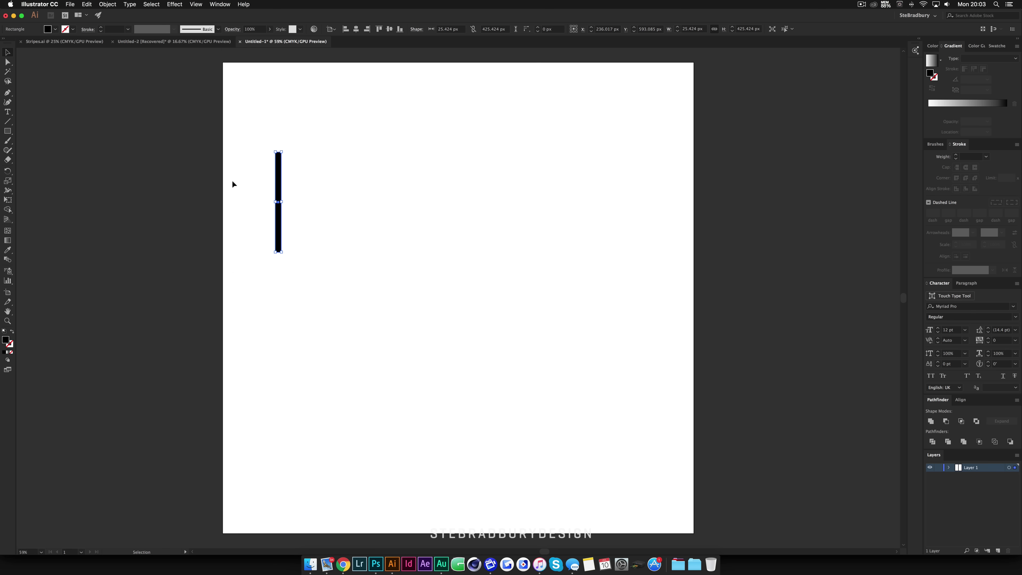
Shorten the black rectangle from its lower end to about 386 px tall.
{"action": "scroll", "coordinate": [231, 180], "scroll_direction": "up", "scroll_amount": 1}
{"action": "scroll", "coordinate": [296, 201], "scroll_direction": "up", "scroll_amount": 1}
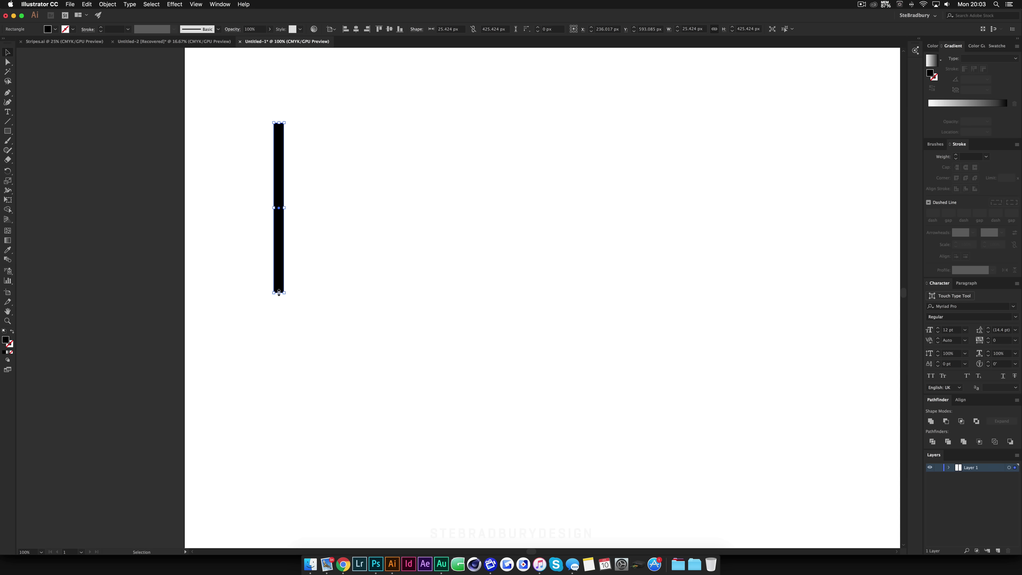
{"action": "left_click_drag", "start_coordinate": [279, 292], "coordinate": [278, 278]}
{"action": "scroll", "coordinate": [307, 216], "scroll_direction": "down", "scroll_amount": 1}
{"action": "left_click", "coordinate": [310, 218]}
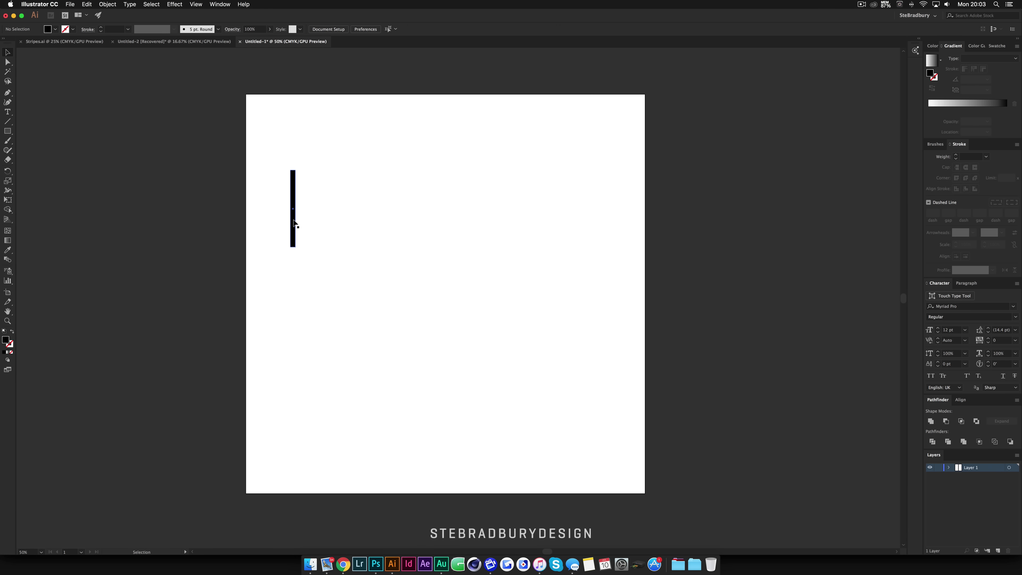
Copy the bar about 50 px to the right and repeat that copy until the row nearly reaches the artboard's right edge.
{"action": "key", "text": "shift"}
{"action": "left_click_drag", "start_coordinate": [293, 222], "coordinate": [303, 220]}
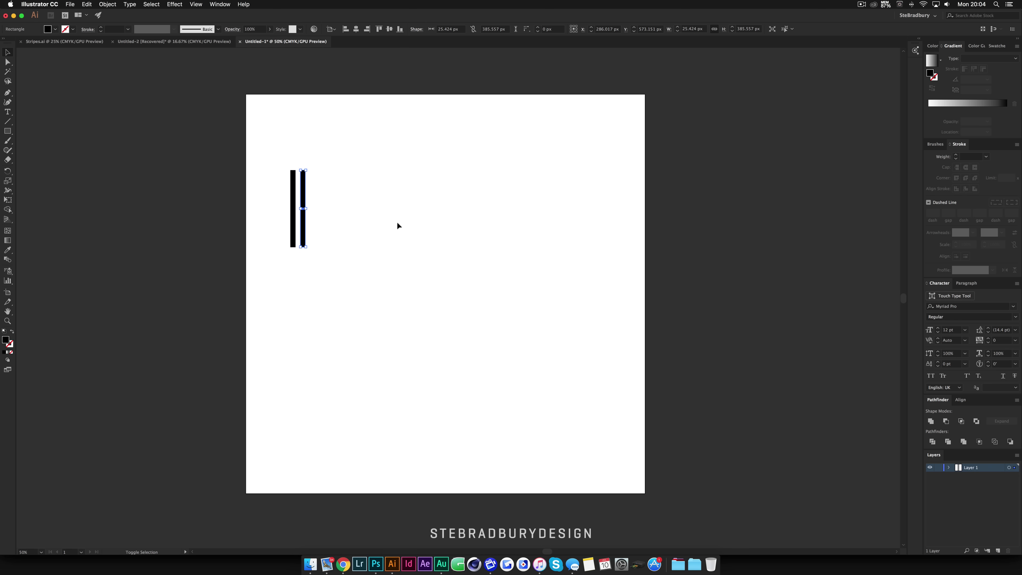
{"action": "key", "text": "super+d"}
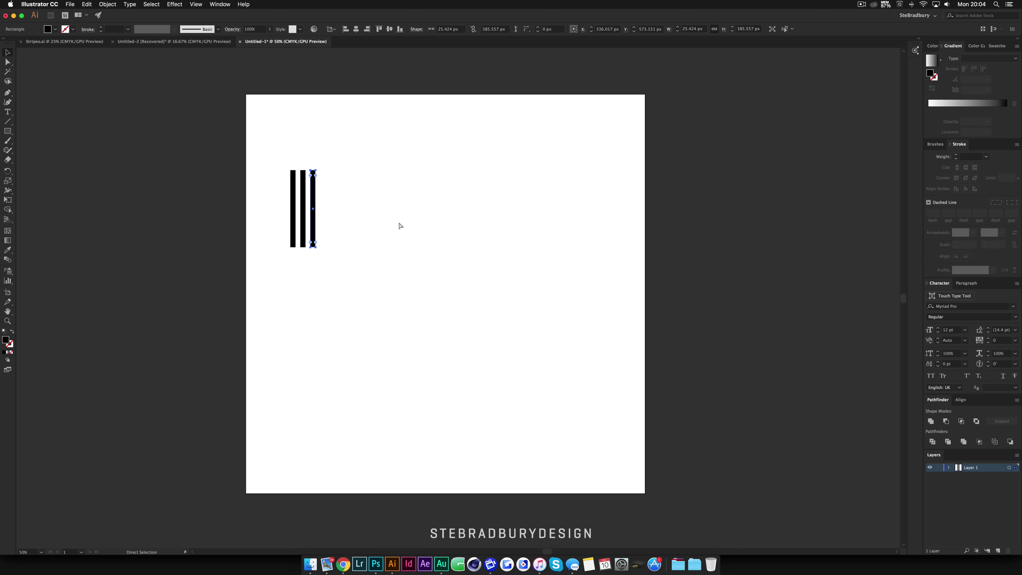
{"action": "key", "text": "super+d"}
{"action": "key", "text": "super+d"}
{"action": "key", "text": "super+d"}
{"action": "key", "text": "super+d"}
{"action": "key", "text": "super+d"}
{"action": "key", "text": "super+d"}
{"action": "key", "text": "super+d"}
{"action": "key", "text": "super+d"}
{"action": "key", "text": "super+d"}
{"action": "key", "text": "super+d"}
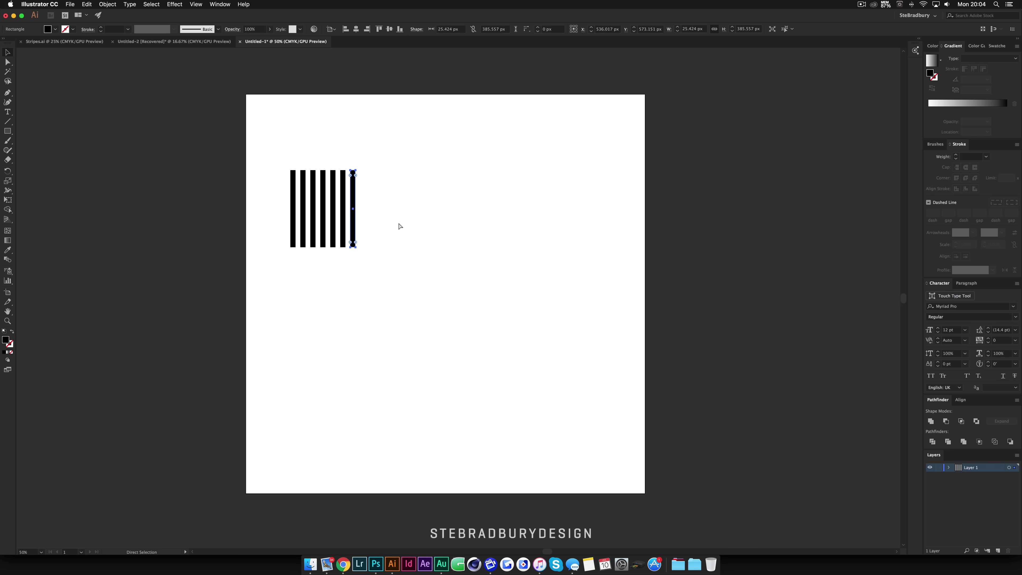
{"action": "key", "text": "super+d"}
{"action": "key", "text": "super+d"}
{"action": "key", "text": "super+d"}
{"action": "key", "text": "super+d"}
{"action": "key", "text": "super+d"}
{"action": "key", "text": "super+d"}
{"action": "key", "text": "super+d"}
{"action": "key", "text": "super+d"}
{"action": "key", "text": "super+d"}
{"action": "key", "text": "super+d"}
{"action": "key", "text": "super+d"}
{"action": "key", "text": "super+d"}
{"action": "key", "text": "super+d"}
{"action": "key", "text": "super+d"}
{"action": "key", "text": "super+d"}
{"action": "key", "text": "super+d"}
{"action": "key", "text": "super+d"}
{"action": "key", "text": "super+d"}
{"action": "key", "text": "super+d"}
{"action": "key", "text": "super+d"}
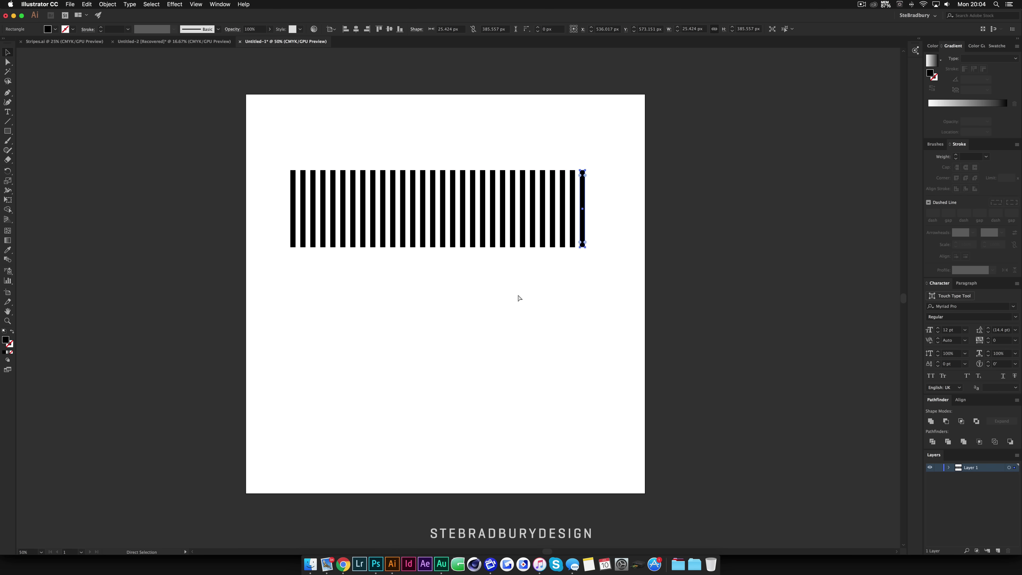
Delete the last three bars at the right end of the row.
{"action": "key", "text": "v"}
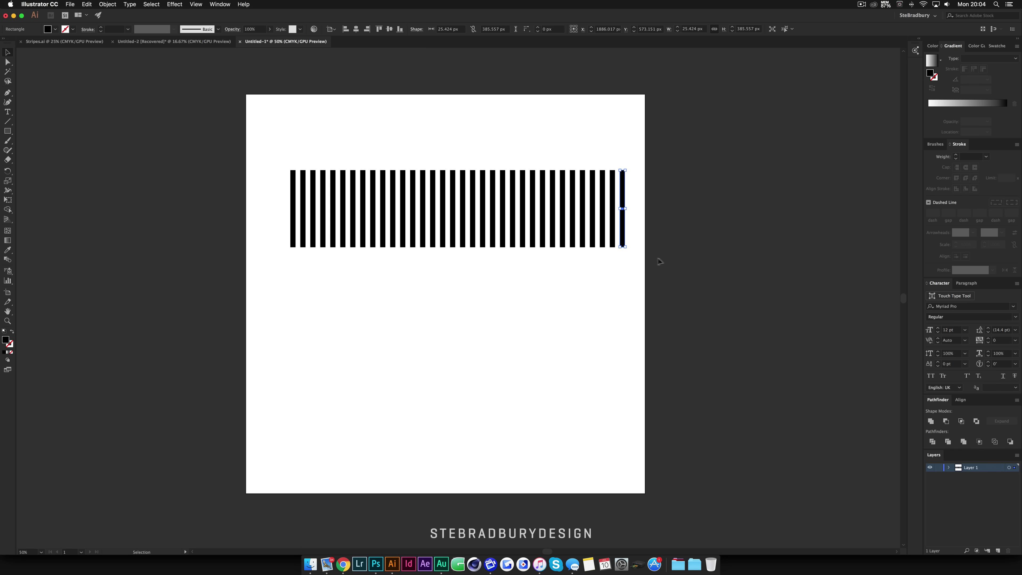
{"action": "left_click_drag", "start_coordinate": [640, 254], "coordinate": [598, 151]}
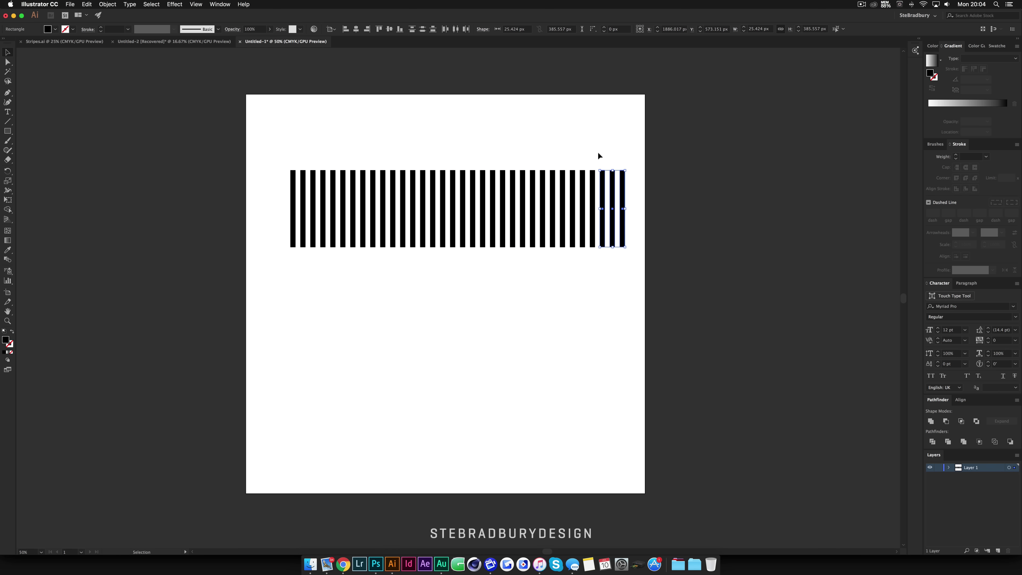
{"action": "key", "text": "Delete"}
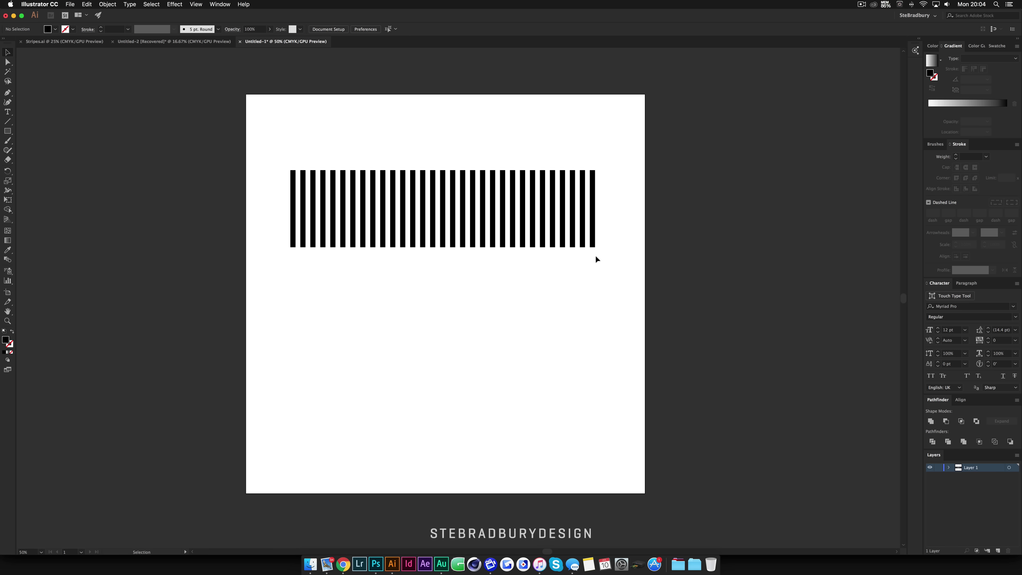
Show the Symbols panel and save all the bars as a dynamic Movie Clip symbol named New Symbol.
{"action": "left_click", "coordinate": [224, 4]}
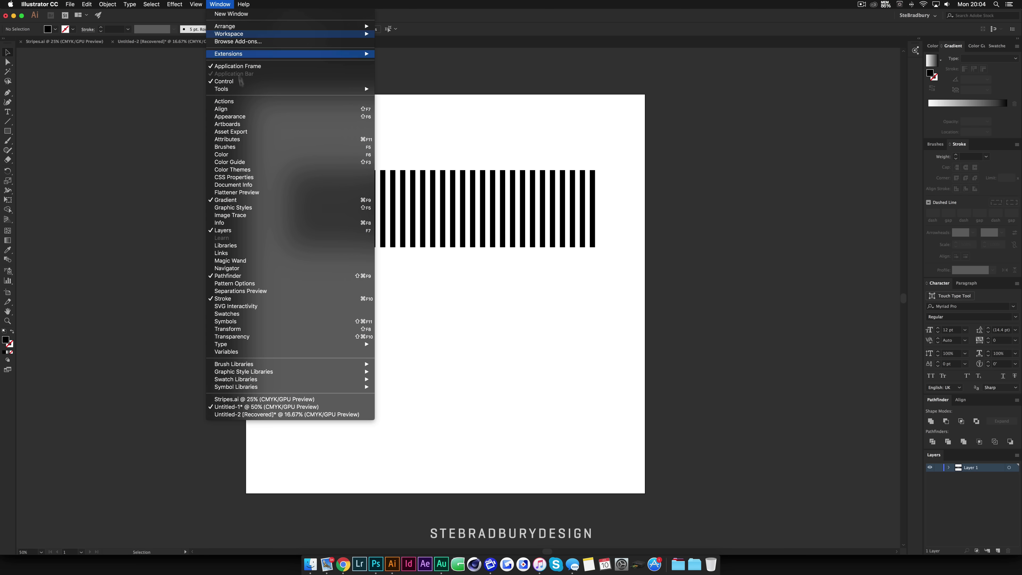
{"action": "left_click", "coordinate": [248, 322]}
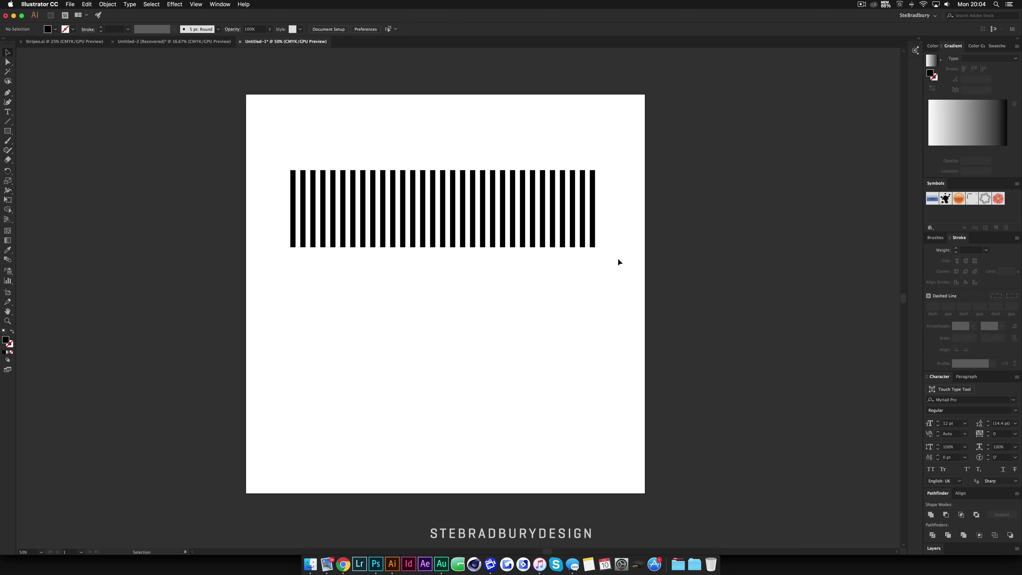
{"action": "left_click_drag", "start_coordinate": [618, 261], "coordinate": [252, 139]}
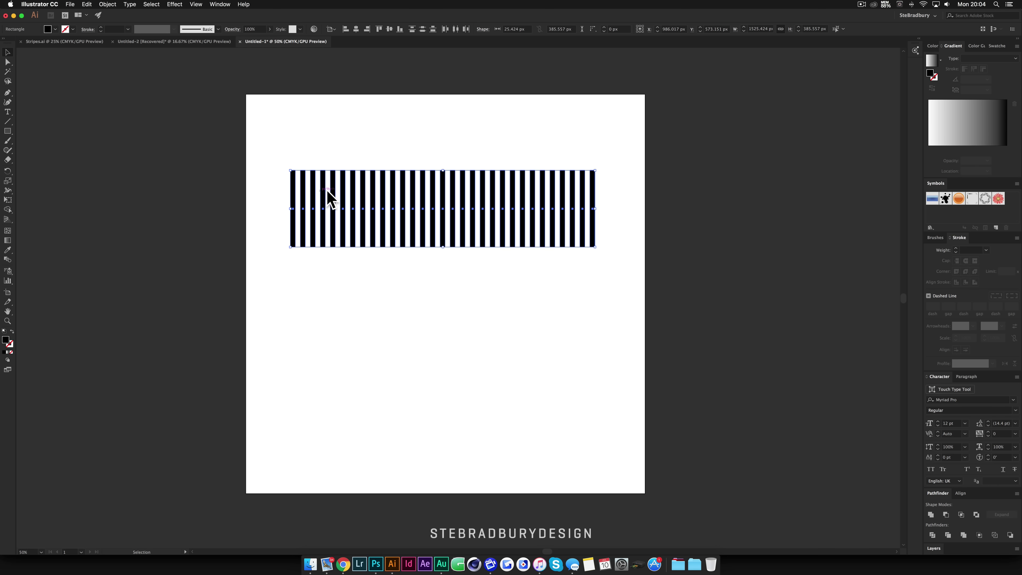
{"action": "left_click_drag", "start_coordinate": [314, 198], "coordinate": [940, 214]}
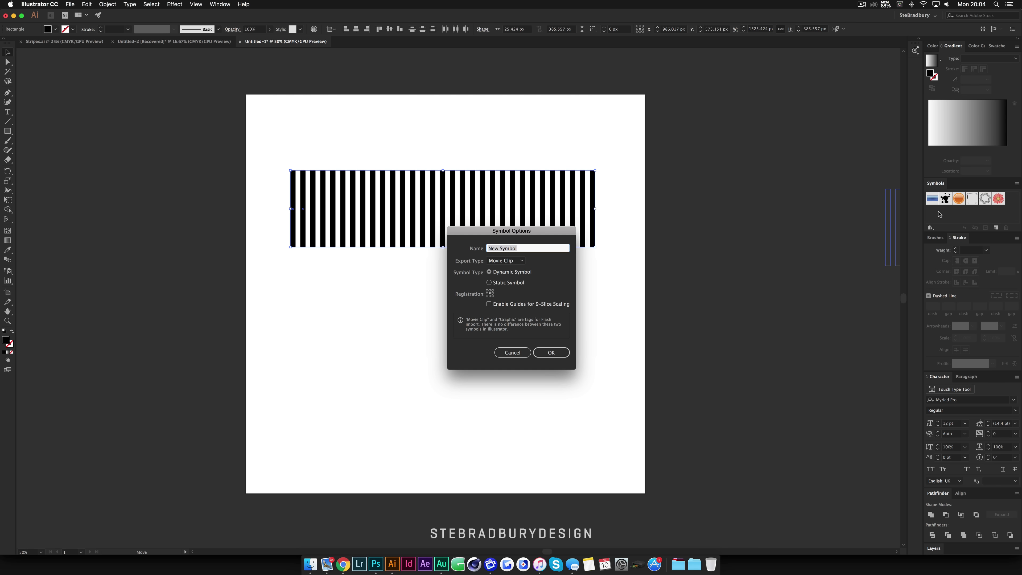
{"action": "left_click", "coordinate": [551, 352]}
Move the striped symbol instance off the artboard to just above it and deselect it.
{"action": "key", "text": "super+minus"}
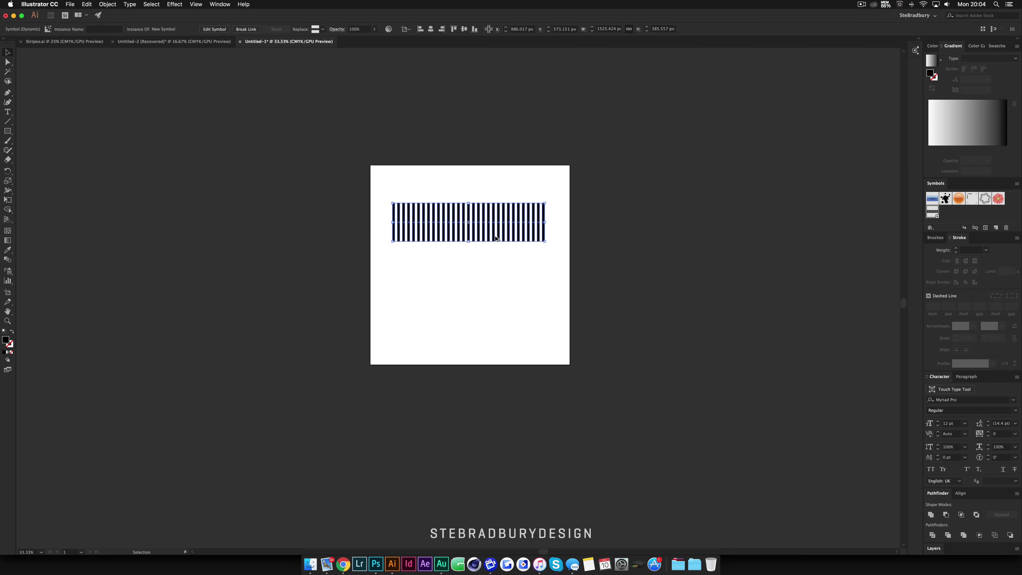
{"action": "left_click_drag", "start_coordinate": [492, 236], "coordinate": [491, 135]}
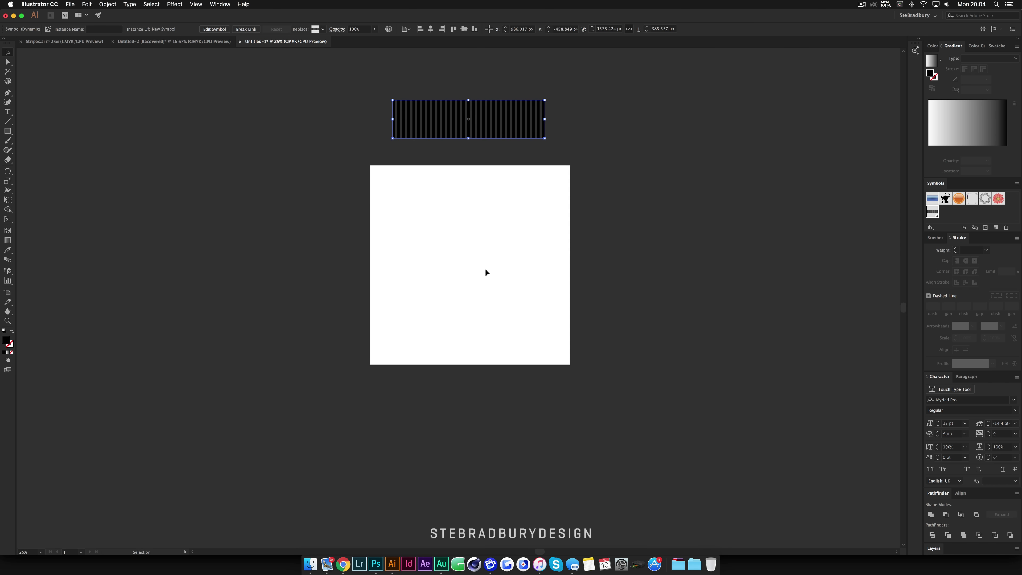
{"action": "left_click", "coordinate": [485, 269]}
Draw a circle about 192 px in diameter near the artboard's centre with the Ellipse tool.
{"action": "key", "text": "super+plus"}
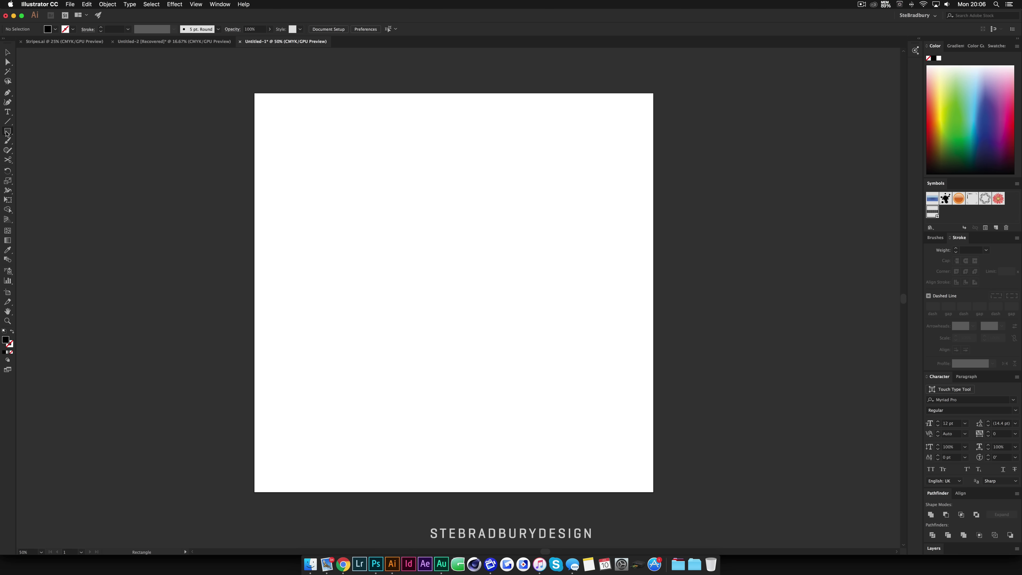
{"action": "left_click_drag", "start_coordinate": [7, 133], "coordinate": [44, 149]}
{"action": "left_click", "coordinate": [56, 151]}
{"action": "left_click", "coordinate": [487, 307]}
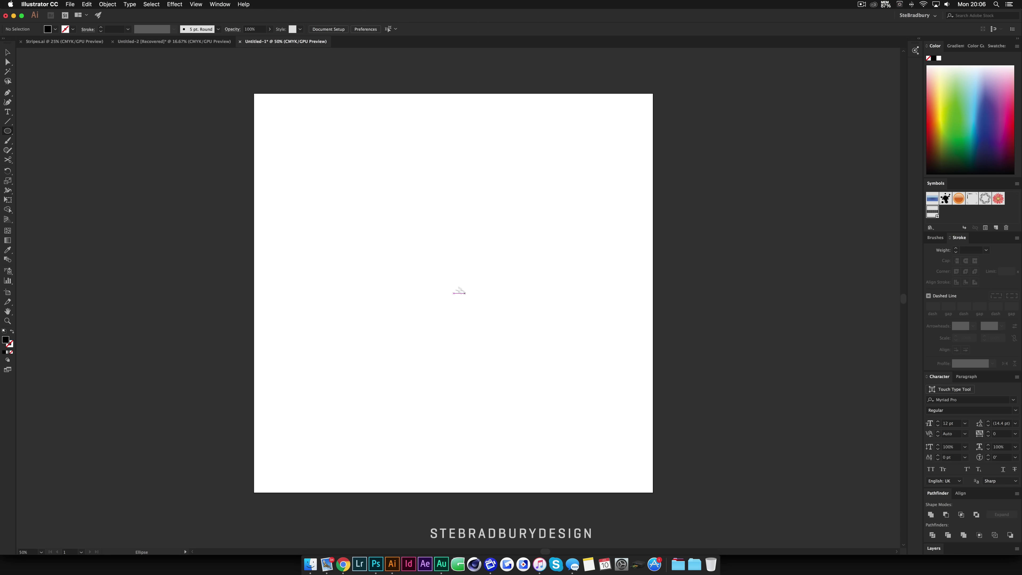
{"action": "left_click_drag", "start_coordinate": [451, 293], "coordinate": [431, 274]}
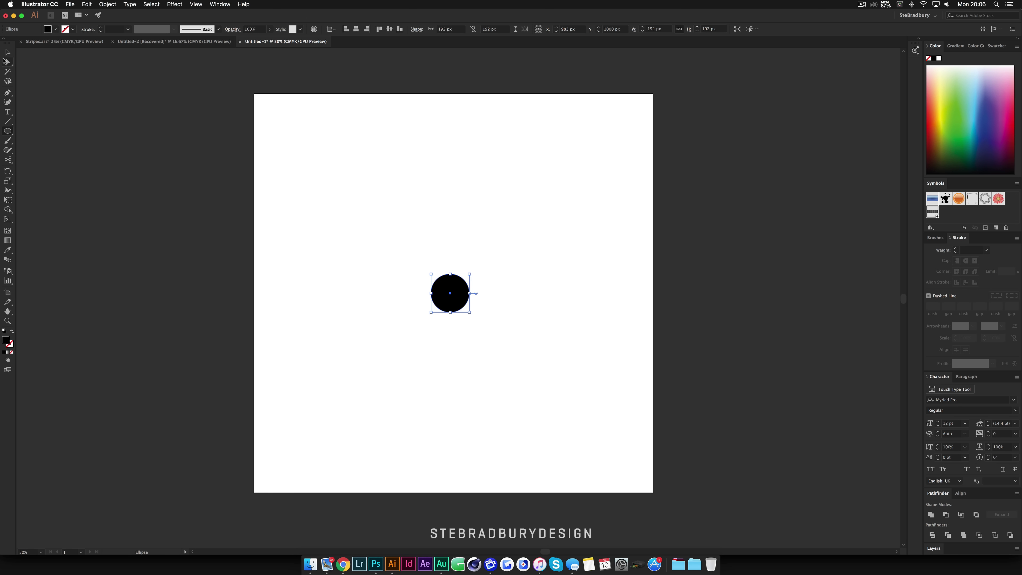
Enlarge the circle about its centre to about 330 px and fill it with a soft green from the colour spectrum.
{"action": "key", "text": "v"}
{"action": "left_click_drag", "start_coordinate": [469, 274], "coordinate": [490, 261]}
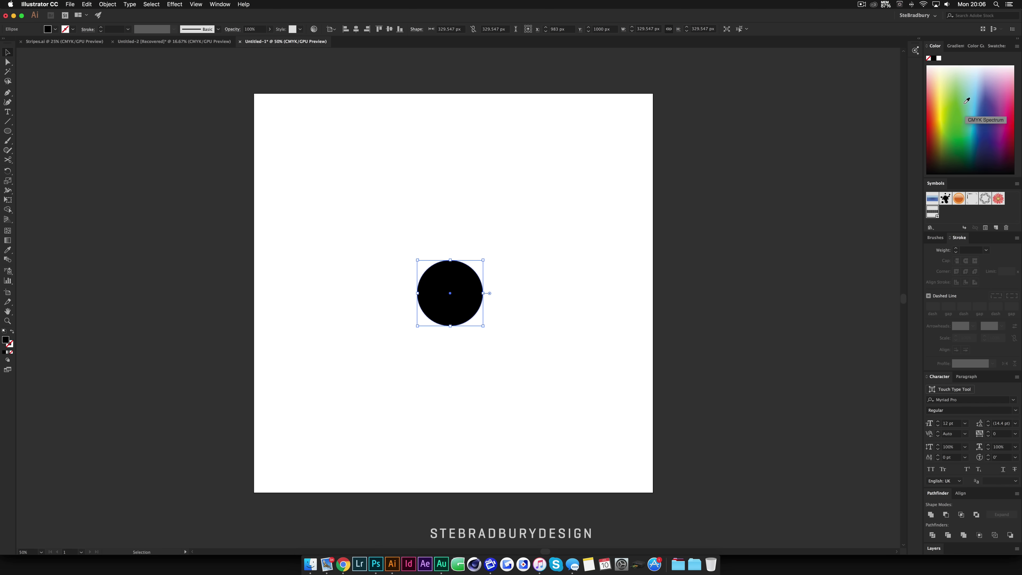
{"action": "left_click", "coordinate": [965, 120]}
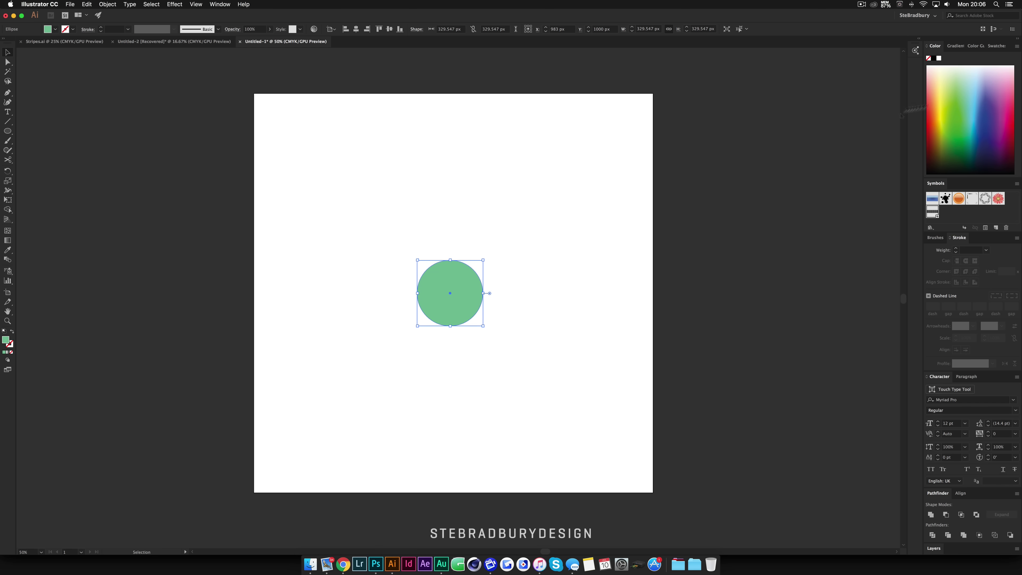
{"action": "left_click", "coordinate": [549, 165]}
Start a 3D Revolve effect on the green circle with the preview on and rotate it to about -81°, -39° and 14°.
{"action": "left_click", "coordinate": [477, 282]}
{"action": "left_click", "coordinate": [177, 5]}
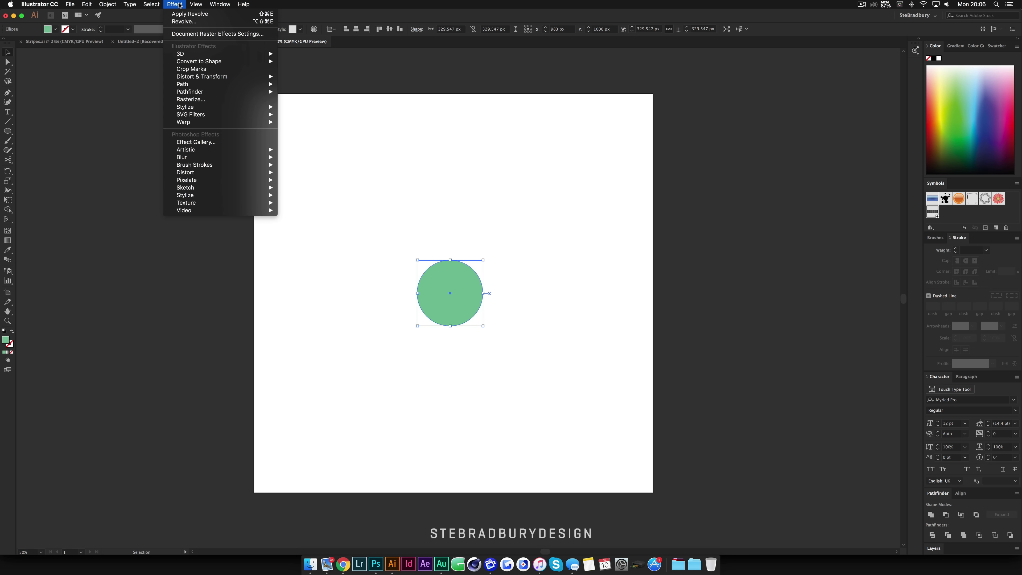
{"action": "mouse_move", "coordinate": [223, 58]}
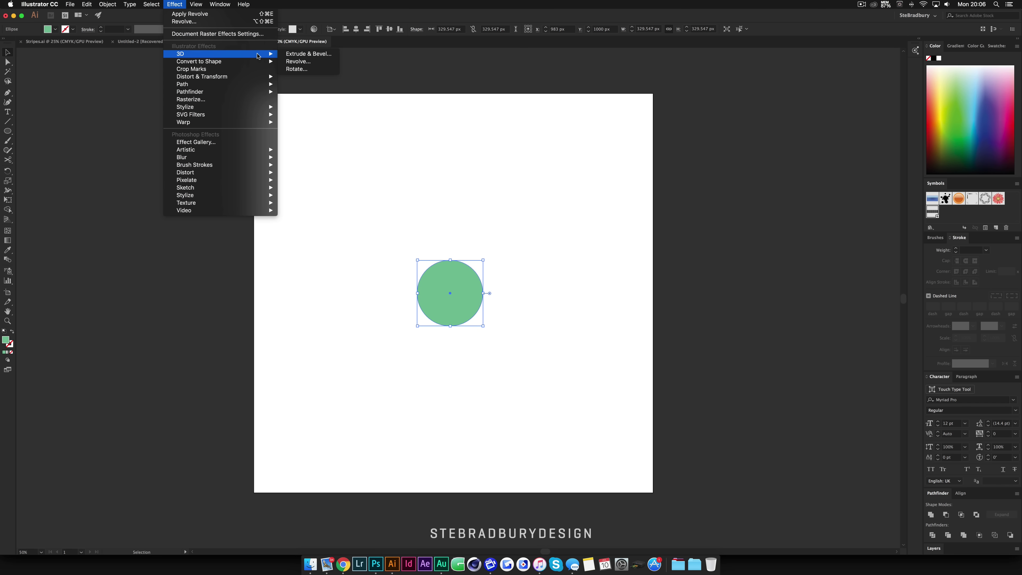
{"action": "left_click", "coordinate": [298, 61]}
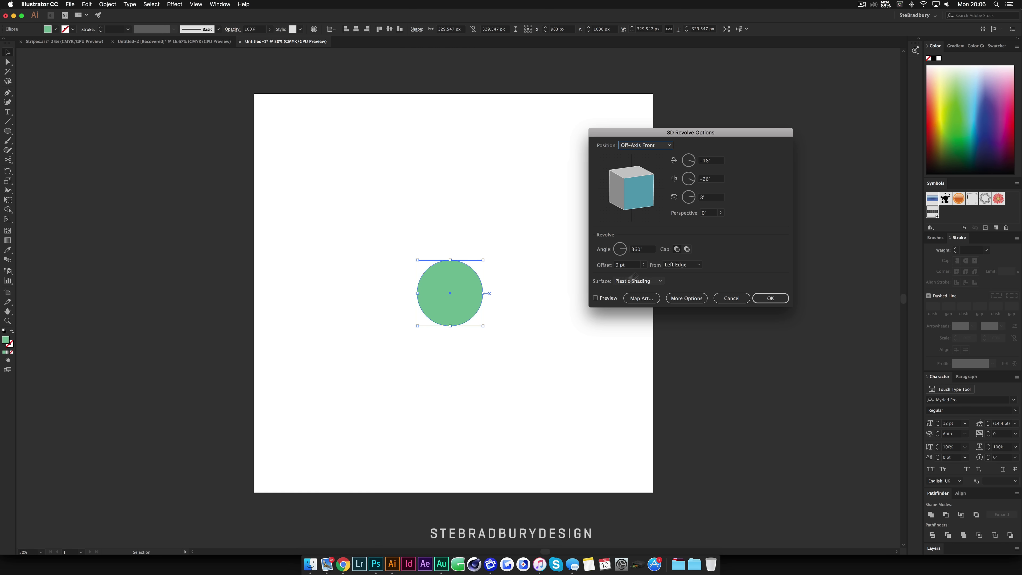
{"action": "left_click", "coordinate": [595, 298]}
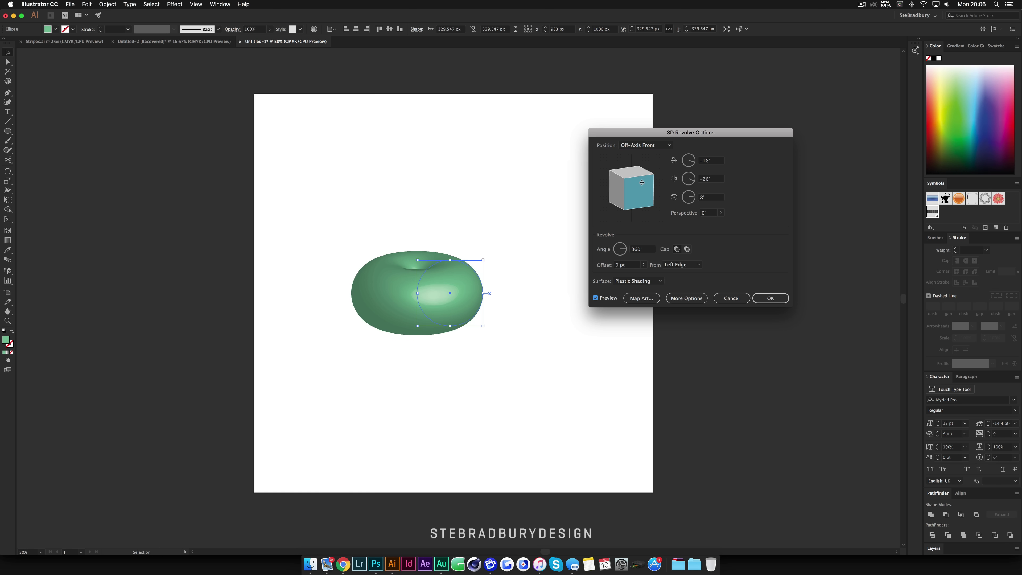
{"action": "left_click_drag", "start_coordinate": [642, 183], "coordinate": [643, 200]}
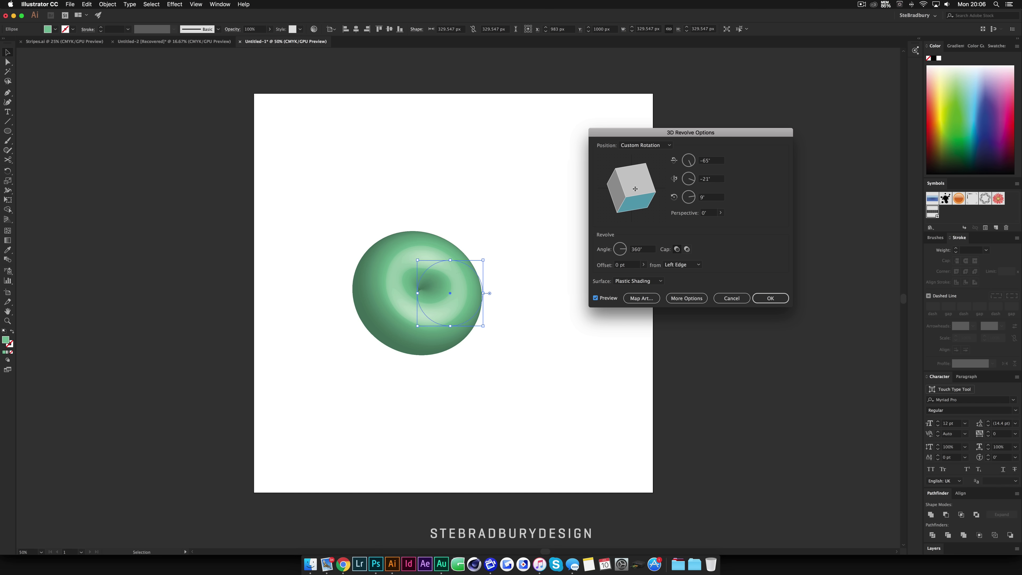
{"action": "left_click_drag", "start_coordinate": [643, 189], "coordinate": [652, 213]}
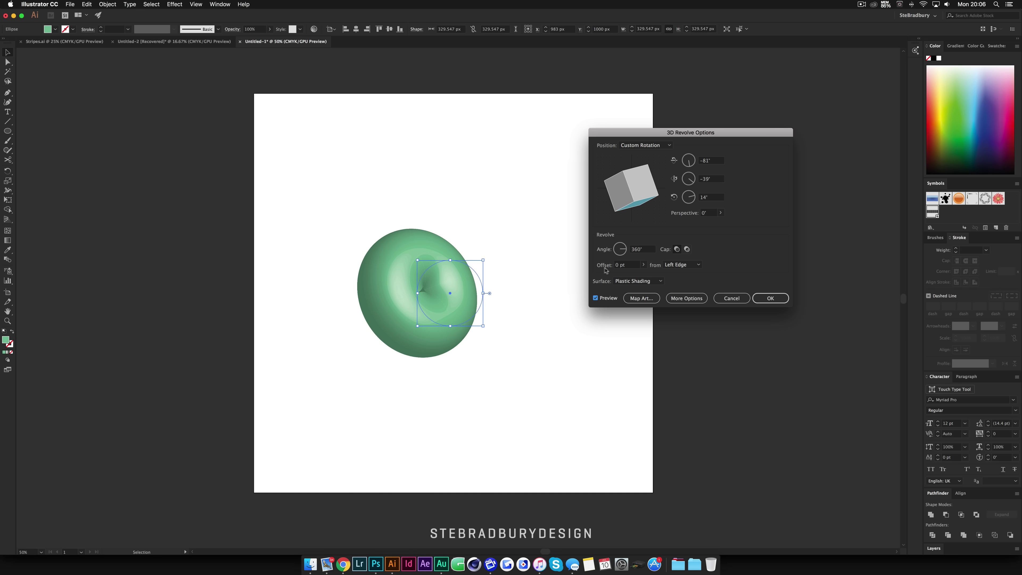
Set the revolve offset to about 177 pt from the left edge and rotate the ring to about -96°, -43° and 23°.
{"action": "left_click", "coordinate": [643, 265]}
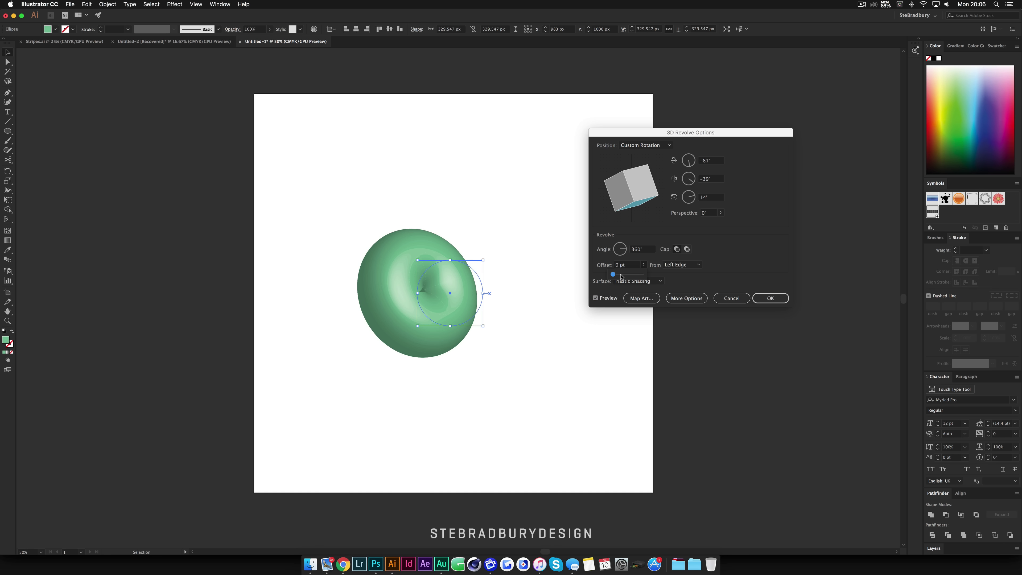
{"action": "left_click", "coordinate": [621, 275]}
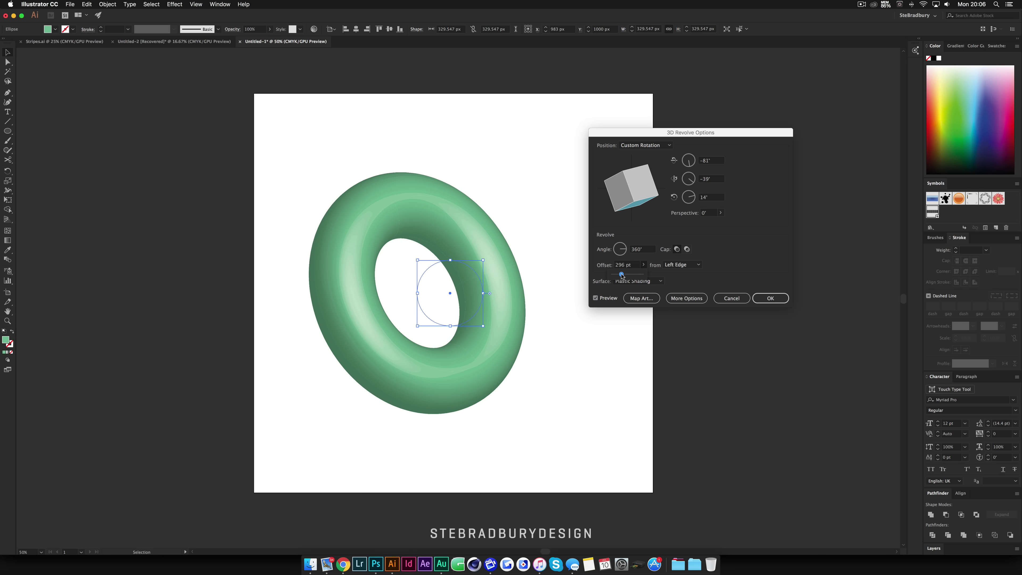
{"action": "left_click_drag", "start_coordinate": [622, 274], "coordinate": [618, 275]}
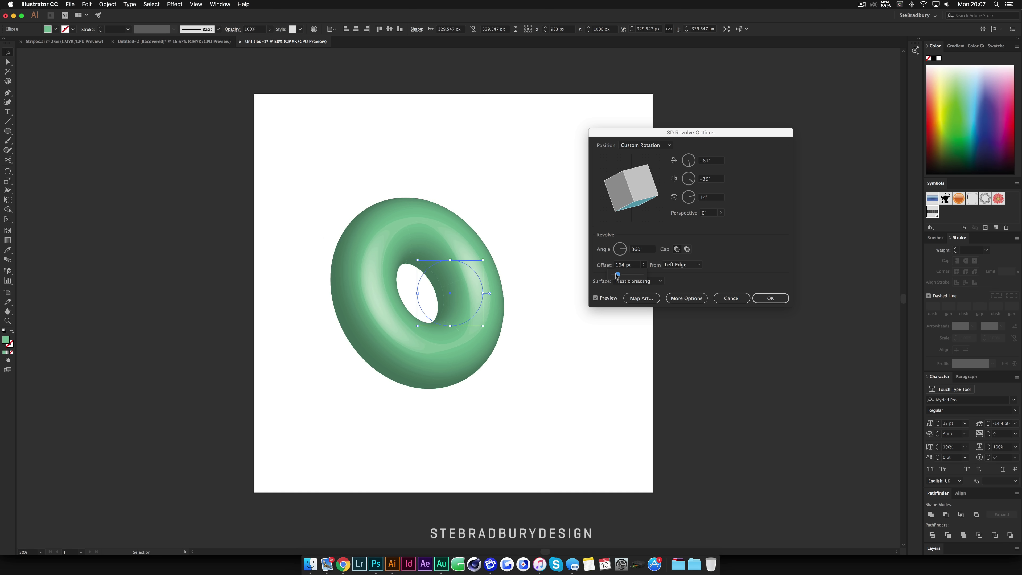
{"action": "left_click_drag", "start_coordinate": [617, 275], "coordinate": [620, 276]}
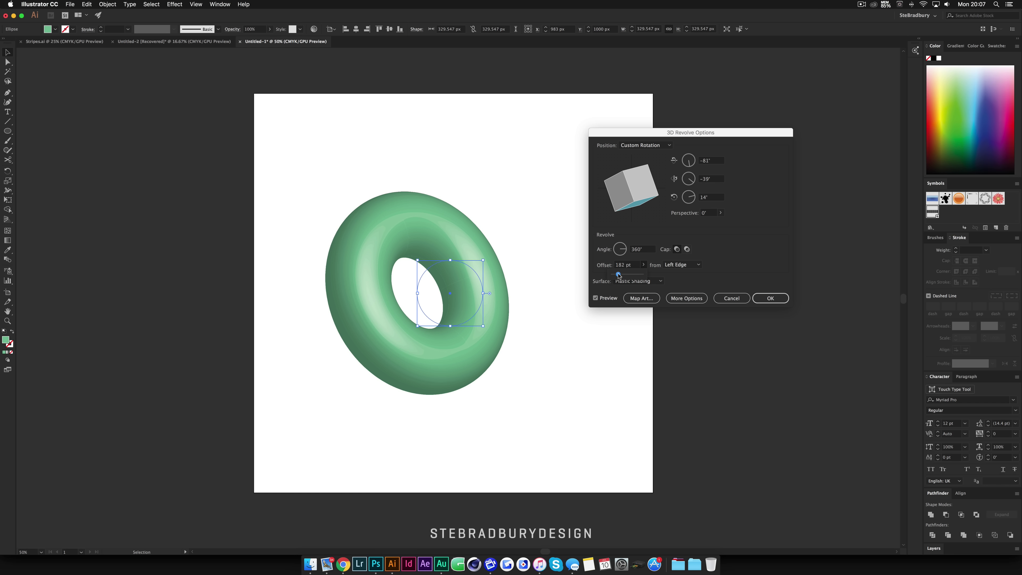
{"action": "left_click_drag", "start_coordinate": [619, 275], "coordinate": [618, 275]}
{"action": "left_click_drag", "start_coordinate": [635, 192], "coordinate": [638, 194]}
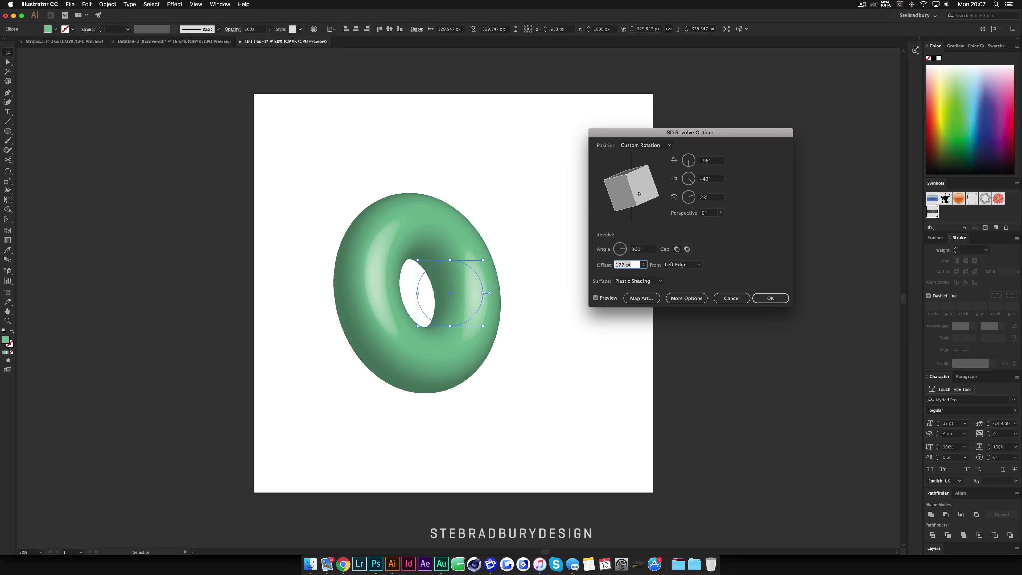
Map the New Symbol stripes onto the revolved ring's surface and scale the artwork to fit.
{"action": "left_click", "coordinate": [632, 298]}
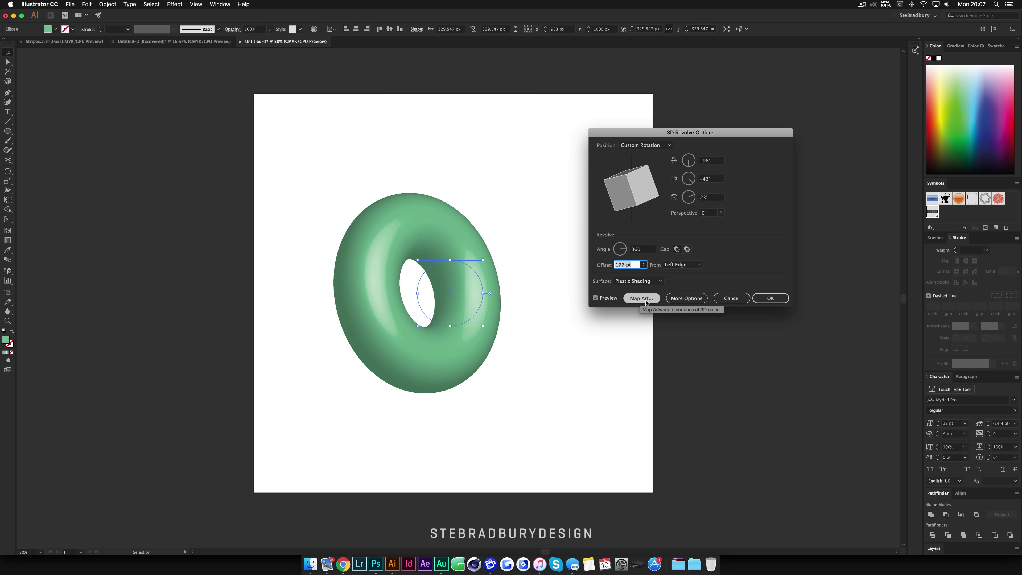
{"action": "left_click", "coordinate": [643, 300]}
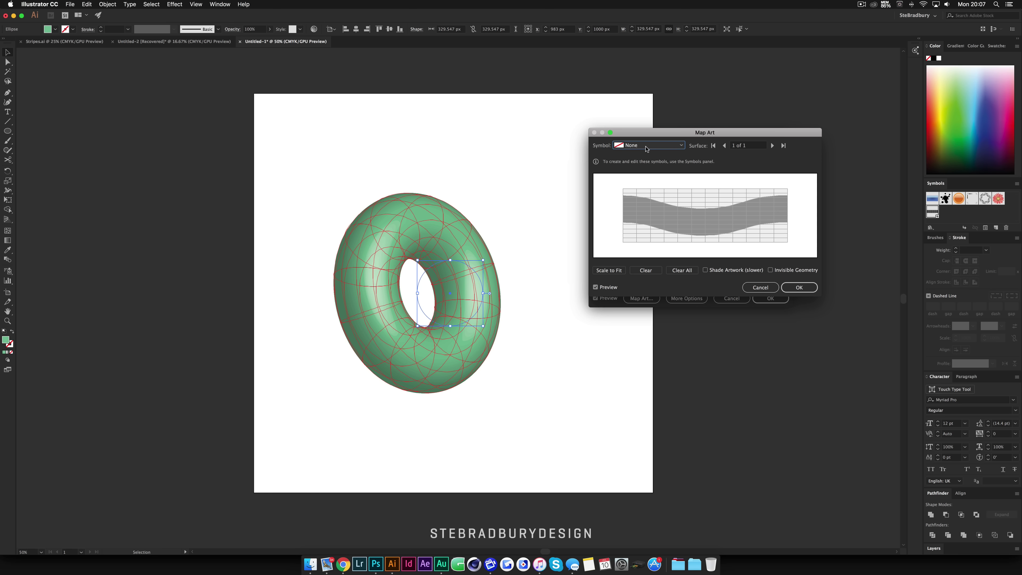
{"action": "left_click", "coordinate": [669, 145]}
{"action": "left_click", "coordinate": [607, 150]}
{"action": "left_click", "coordinate": [628, 145]}
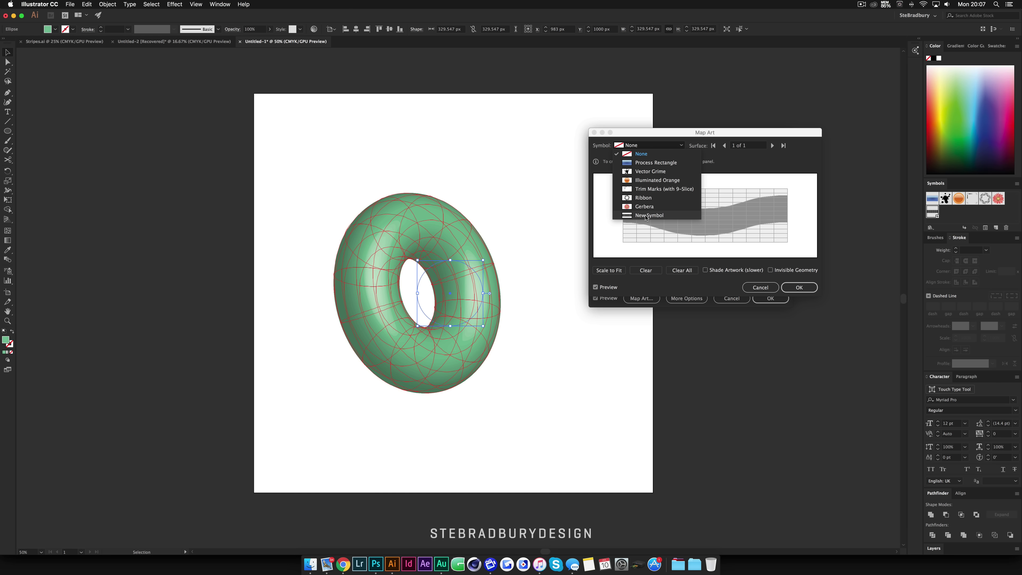
{"action": "left_click", "coordinate": [646, 217]}
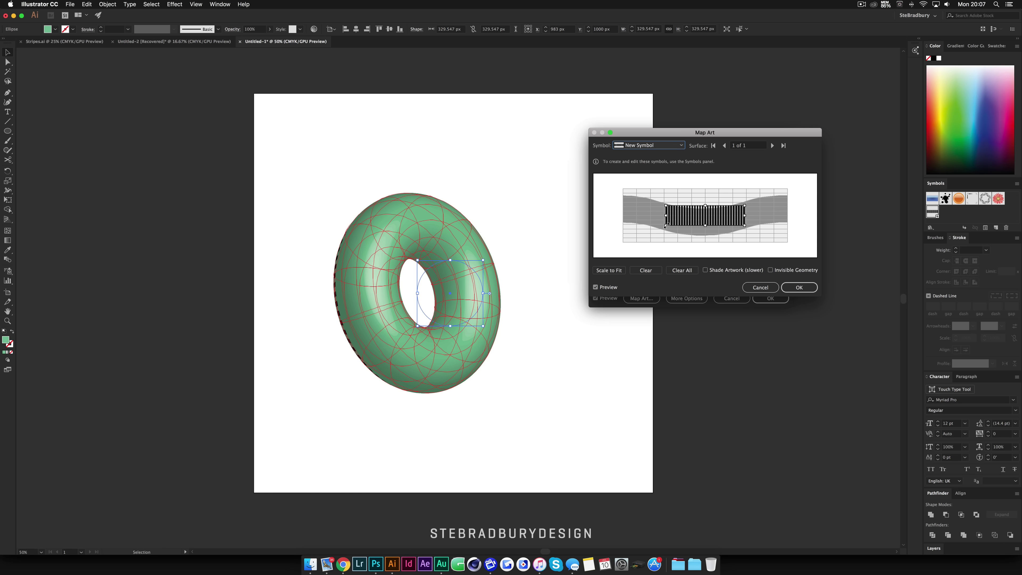
{"action": "left_click", "coordinate": [609, 271]}
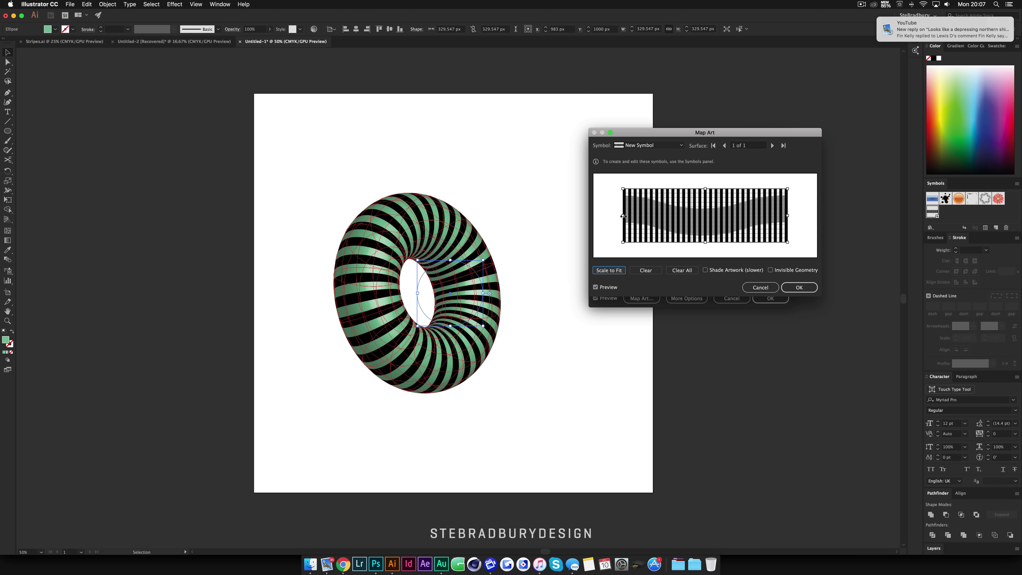
Stretch the mapped stripes slightly past the surface's left edge and apply the revolve with invisible geometry.
{"action": "left_click_drag", "start_coordinate": [623, 216], "coordinate": [620, 216]}
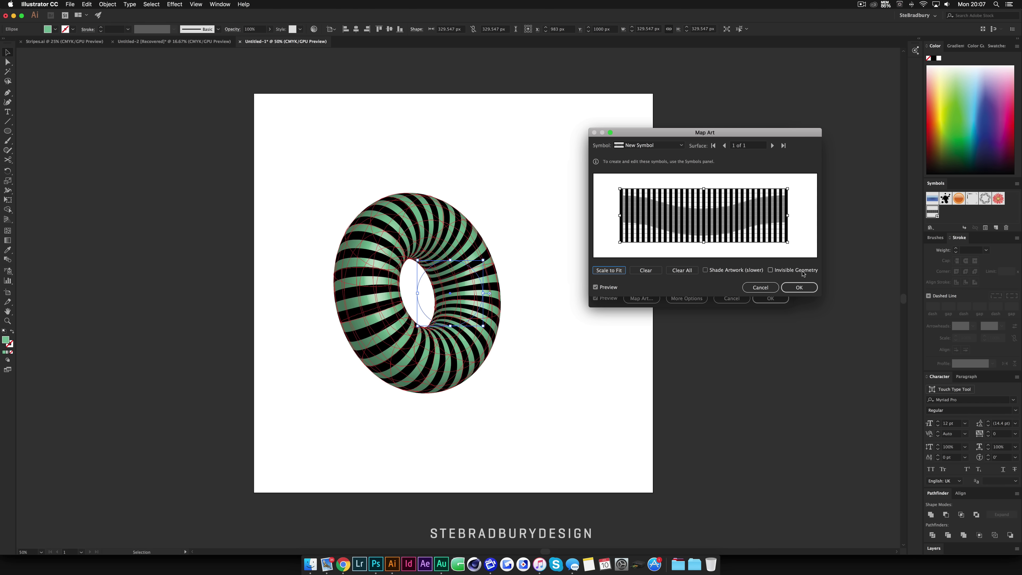
{"action": "left_click", "coordinate": [770, 270]}
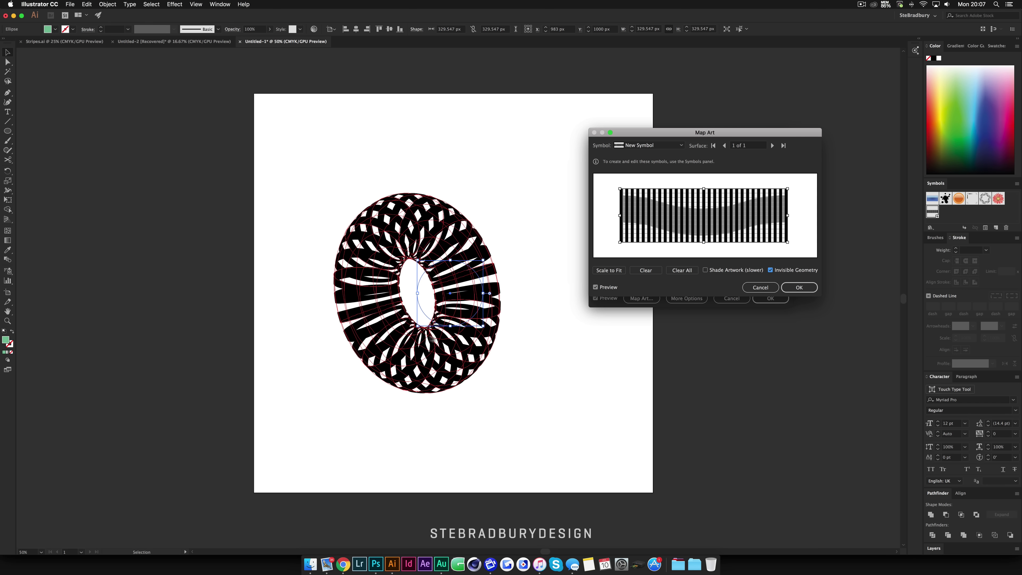
{"action": "left_click", "coordinate": [800, 288]}
{"action": "left_click", "coordinate": [770, 298]}
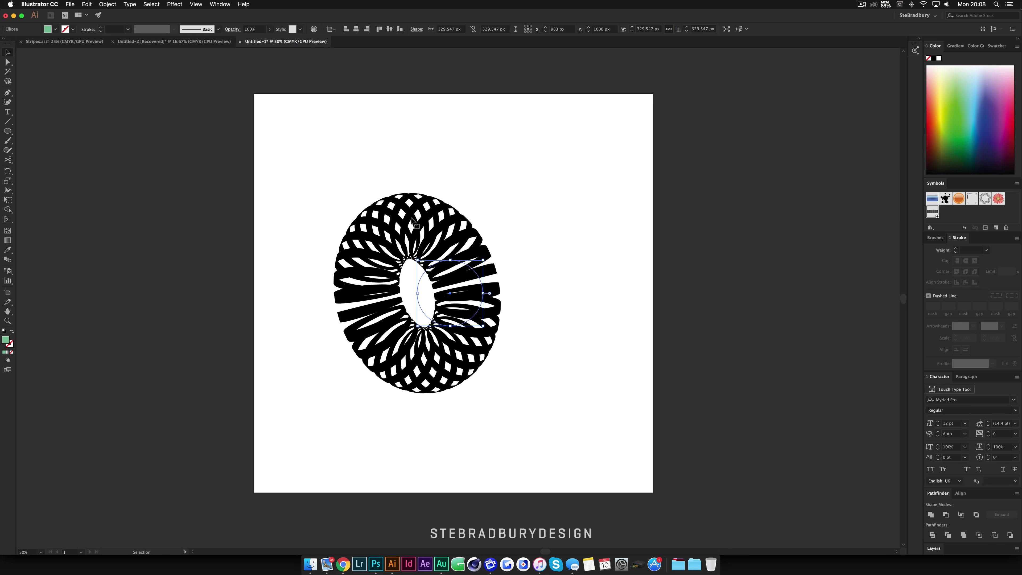
Expand the striped ring's appearance and ungroup the result twice.
{"action": "left_click", "coordinate": [114, 4]}
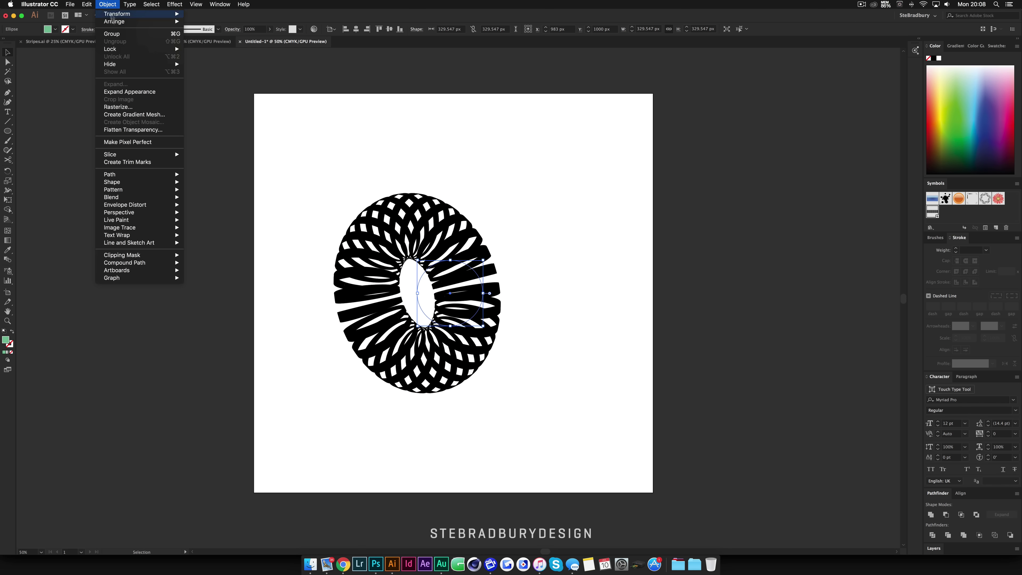
{"action": "left_click", "coordinate": [137, 92]}
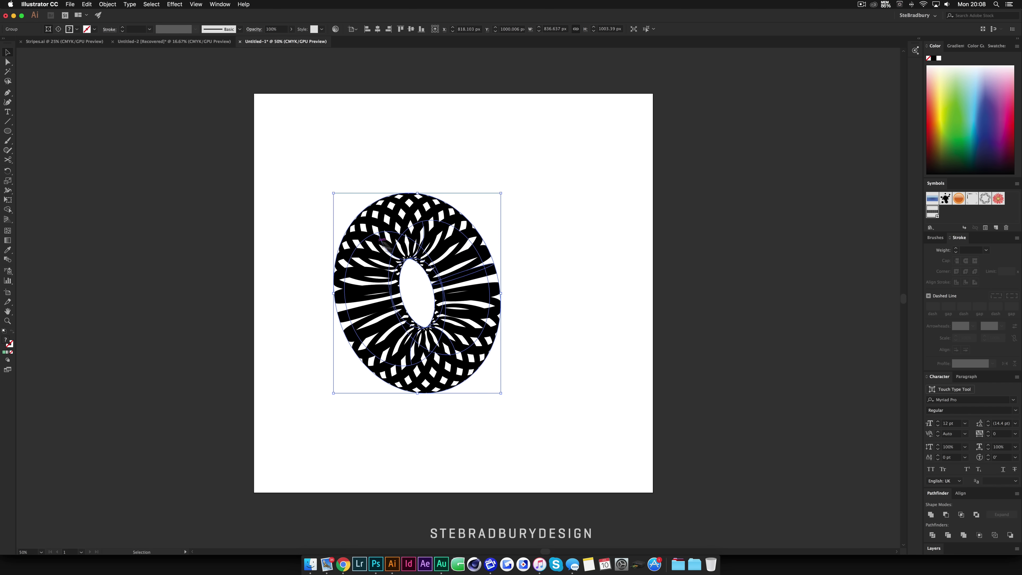
{"action": "right_click", "coordinate": [463, 257]}
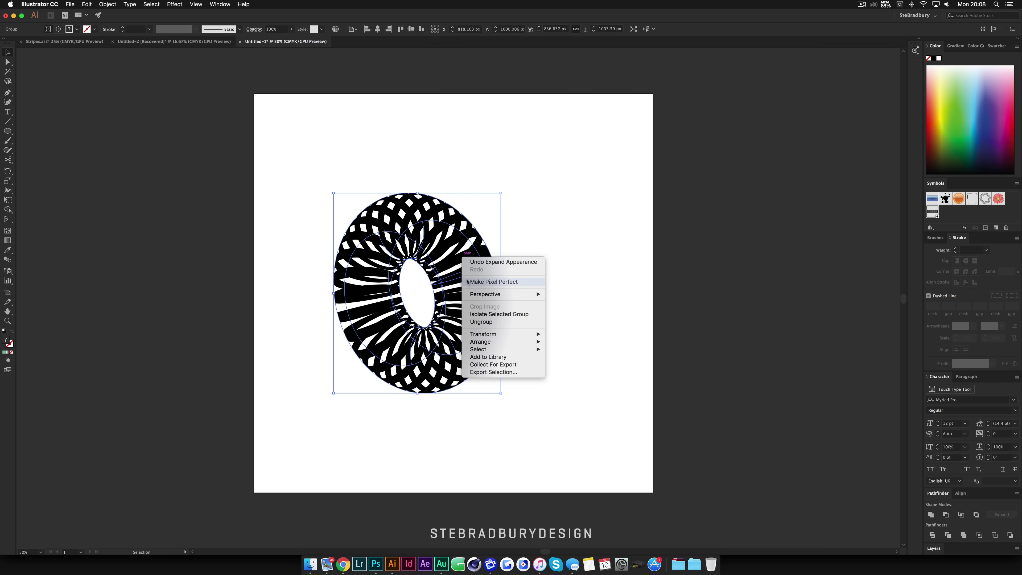
{"action": "left_click", "coordinate": [481, 321]}
{"action": "right_click", "coordinate": [460, 240]}
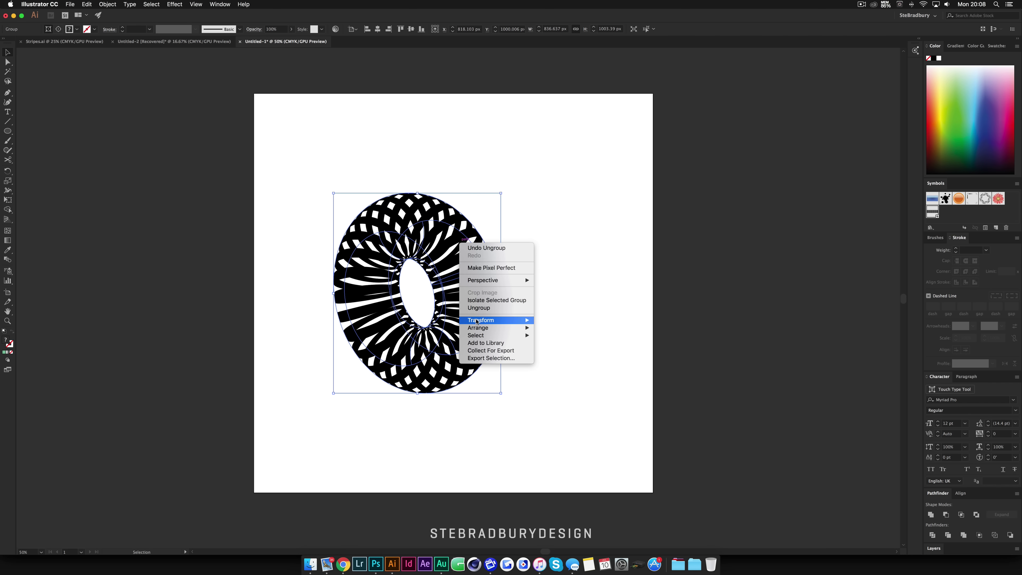
{"action": "left_click", "coordinate": [479, 308]}
Release the clipping mask on the expanded striped ring and deselect the artwork.
{"action": "right_click", "coordinate": [444, 246]}
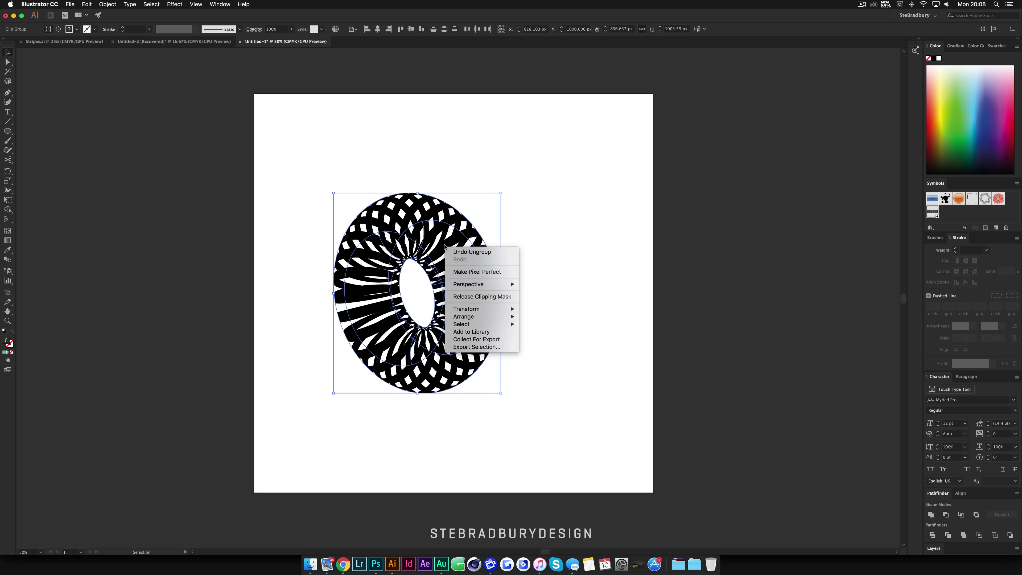
{"action": "left_click", "coordinate": [471, 298]}
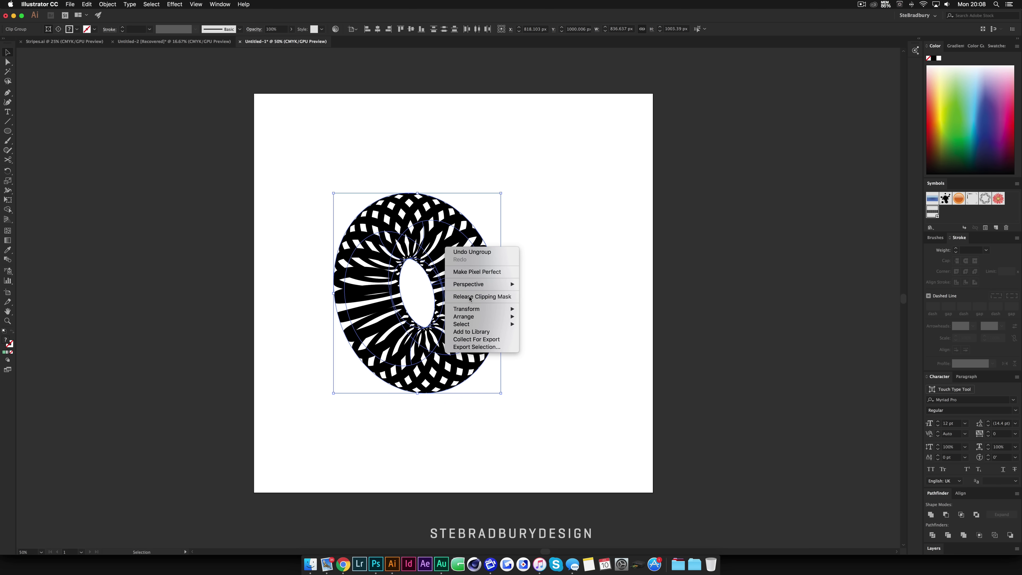
{"action": "left_click", "coordinate": [544, 312]}
Delete the two large groups of back-facing stripes that overlap the ring's front stripes.
{"action": "scroll", "coordinate": [382, 333], "scroll_direction": "up", "scroll_amount": 1}
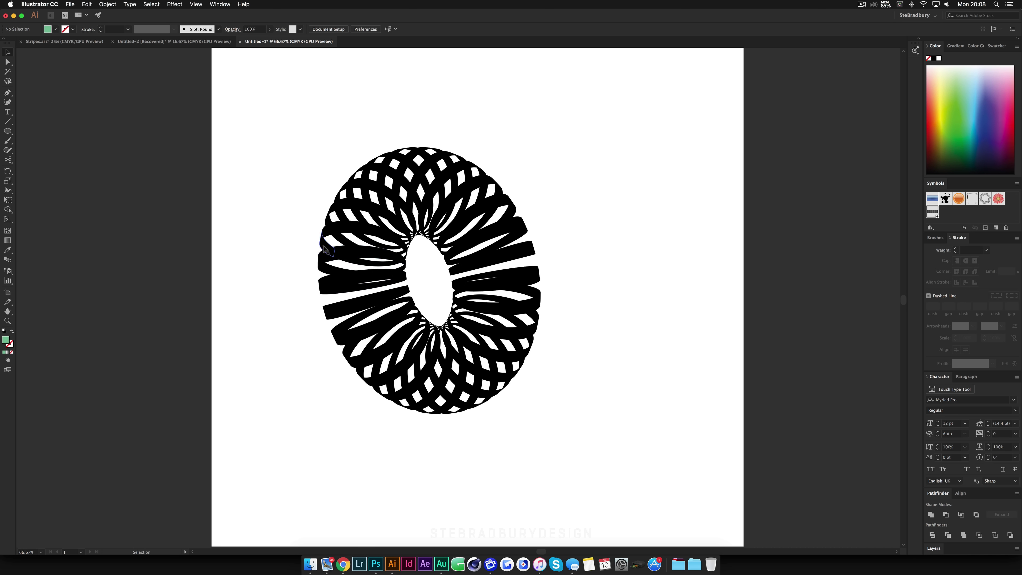
{"action": "left_click", "coordinate": [377, 269]}
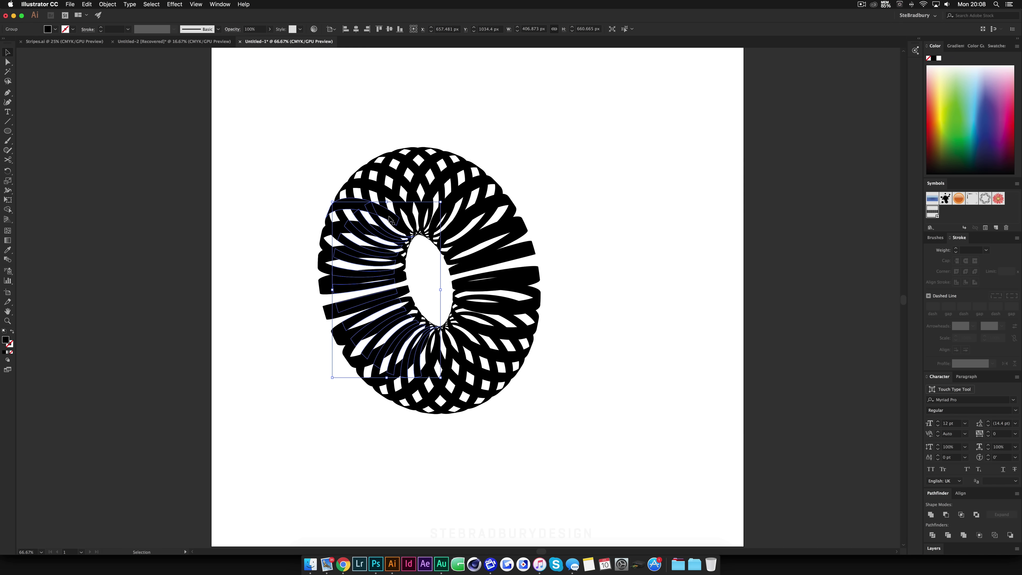
{"action": "key", "text": "super+shift+bracketleft"}
{"action": "left_click", "coordinate": [410, 268]}
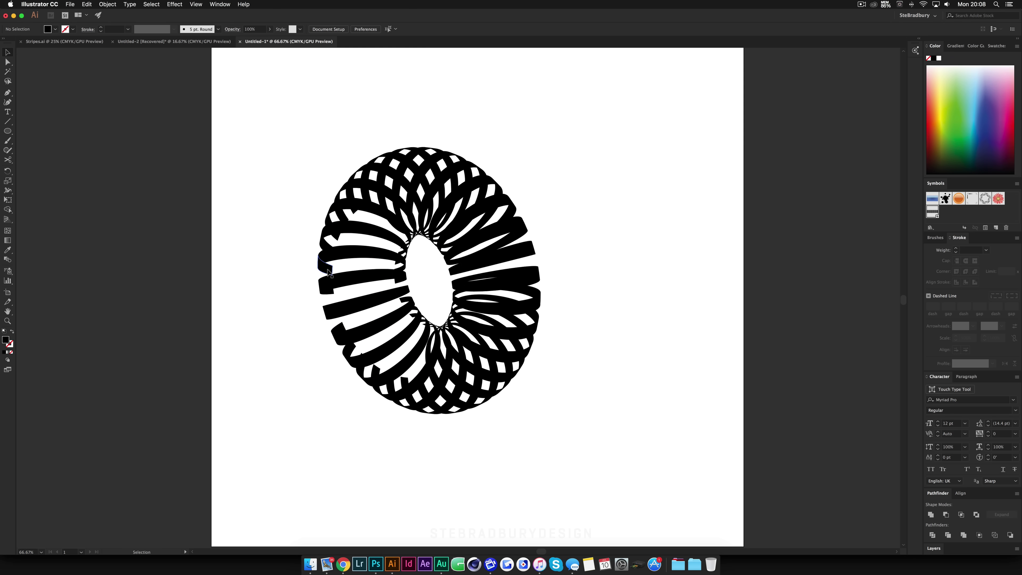
{"action": "key", "text": "super+z"}
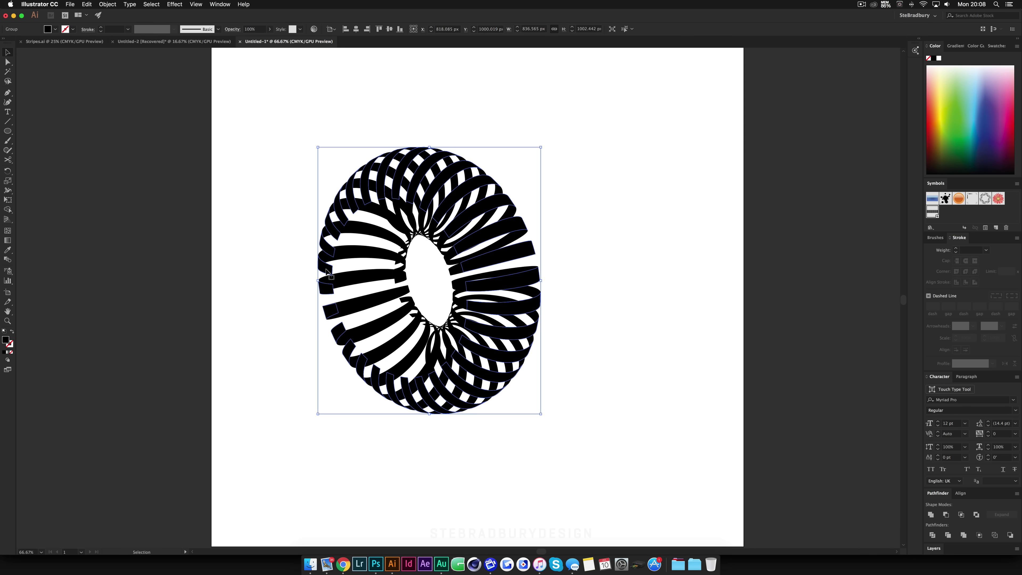
{"action": "key", "text": "super+shift+z"}
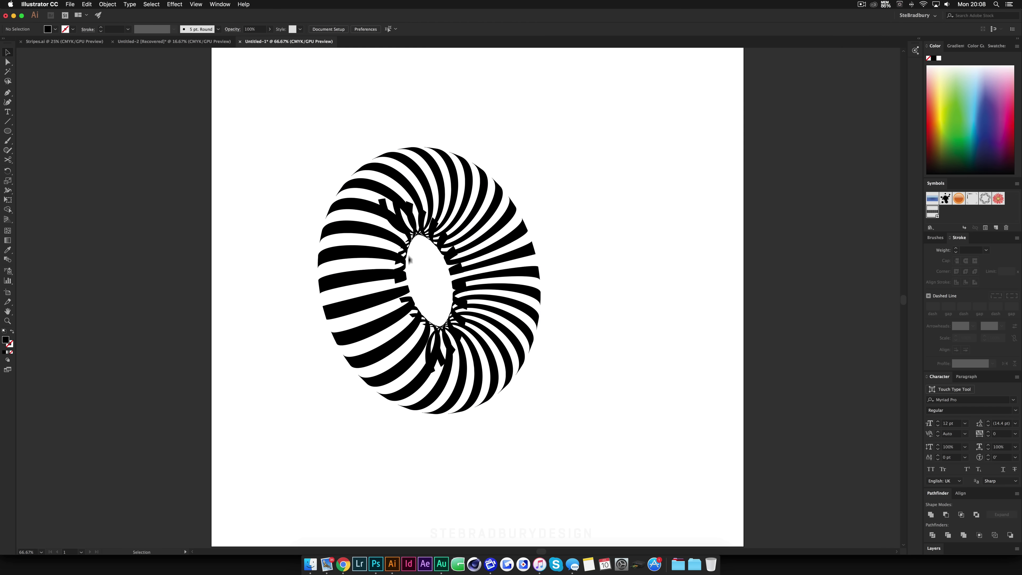
Delete the remaining groups of back-facing stripe fragments around the ring's central hole.
{"action": "left_click", "coordinate": [383, 204]}
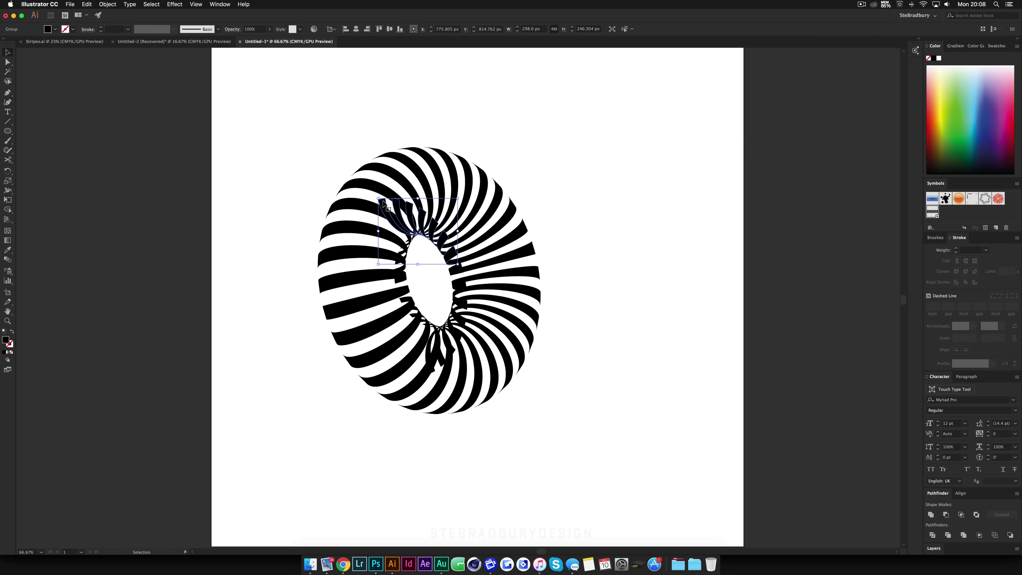
{"action": "key", "text": "super+shift+a"}
{"action": "scroll", "coordinate": [457, 276], "scroll_direction": "up", "scroll_amount": 2}
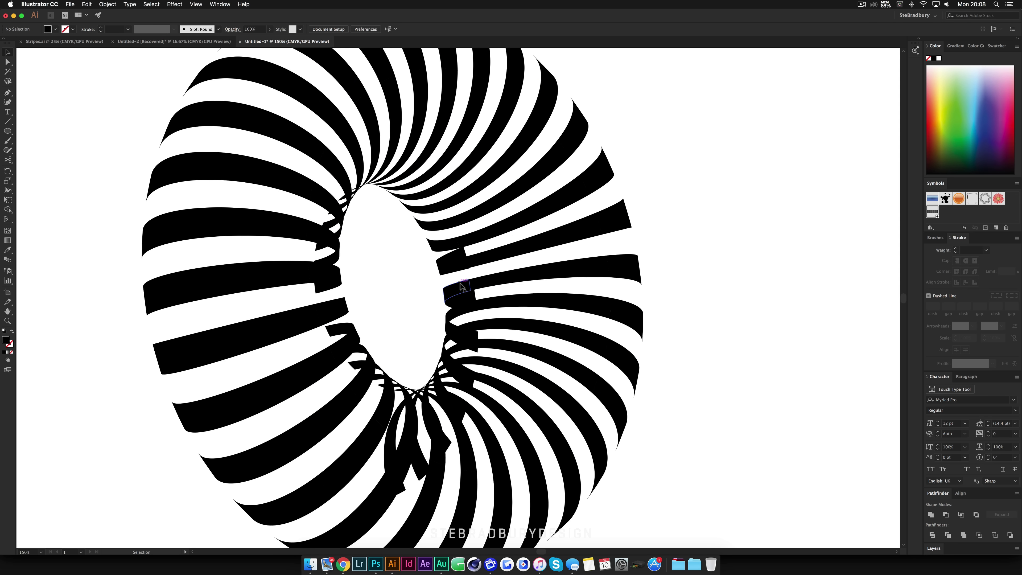
{"action": "left_click", "coordinate": [469, 300]}
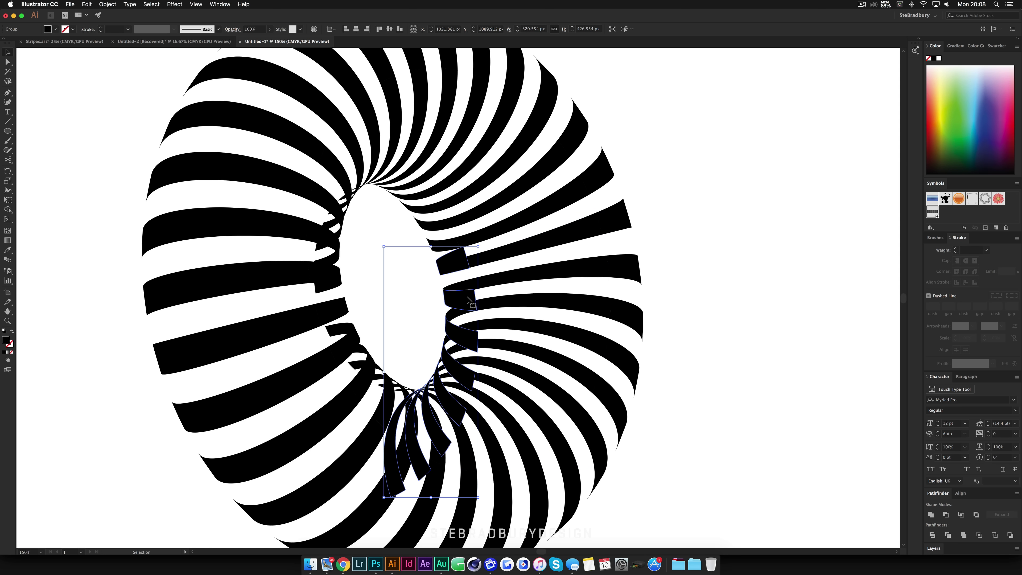
{"action": "key", "text": "Delete"}
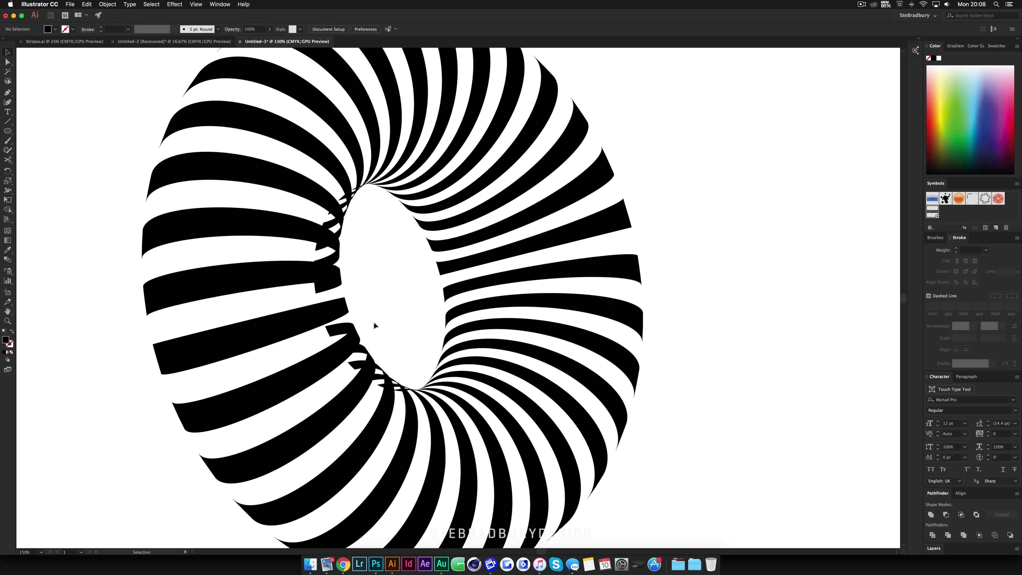
{"action": "left_click", "coordinate": [337, 331]}
{"action": "key", "text": "Delete"}
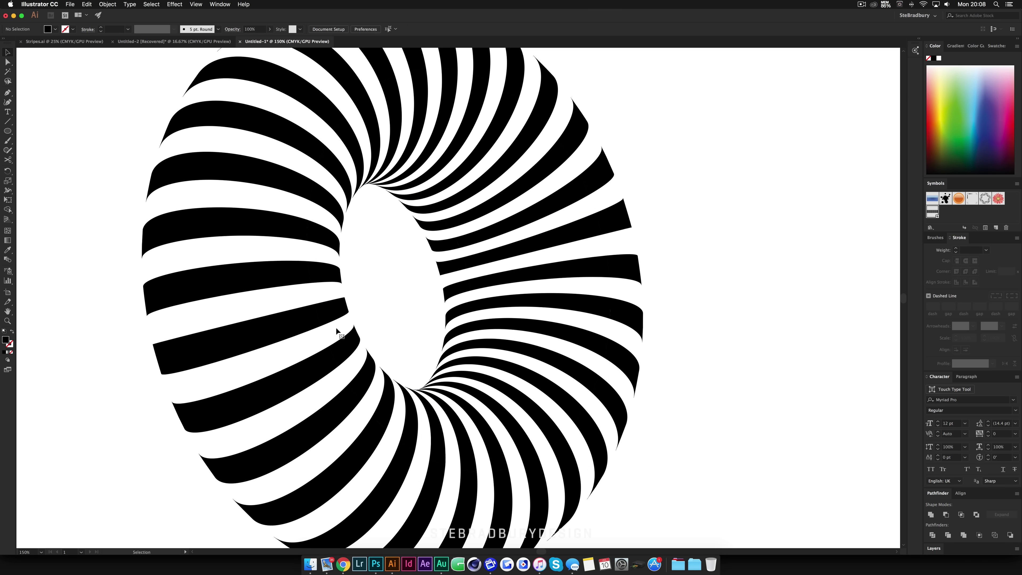
Select all the remaining pieces of the striped ring and group them.
{"action": "key", "text": "super+0"}
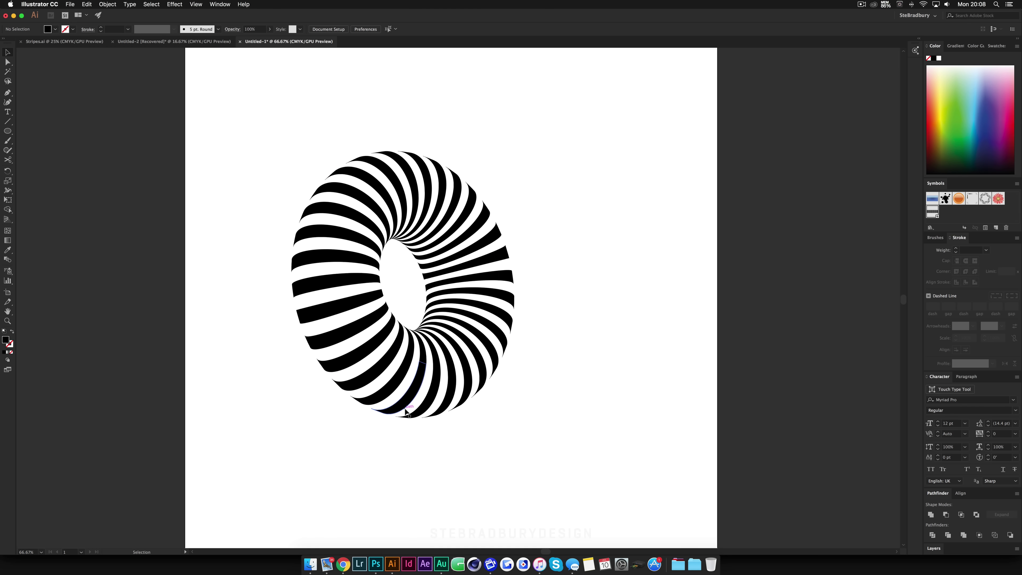
{"action": "scroll", "coordinate": [405, 412], "scroll_direction": "down", "scroll_amount": 1}
{"action": "left_click", "coordinate": [453, 385]}
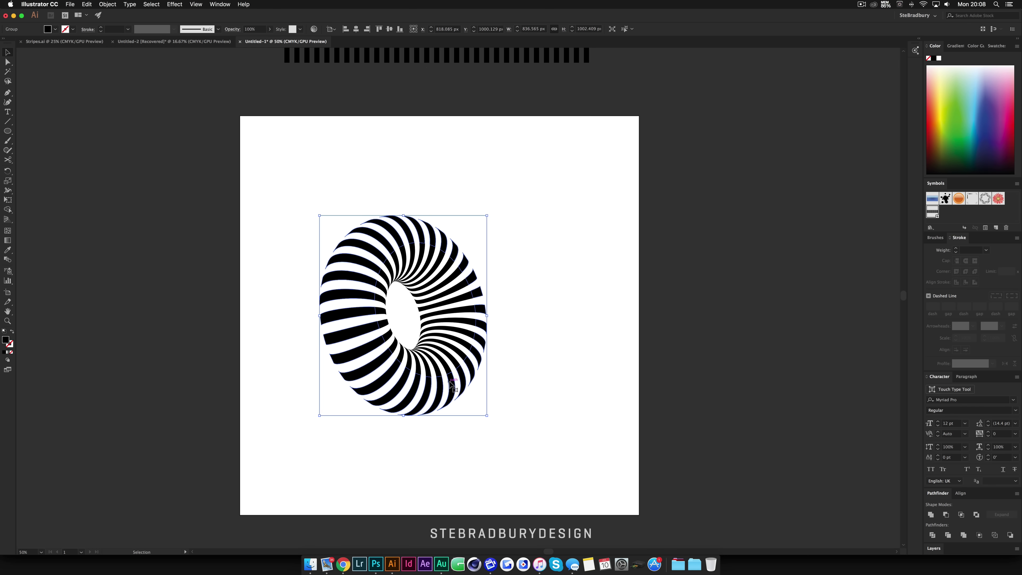
{"action": "left_click_drag", "start_coordinate": [441, 386], "coordinate": [253, 130]}
{"action": "key", "text": "super+z"}
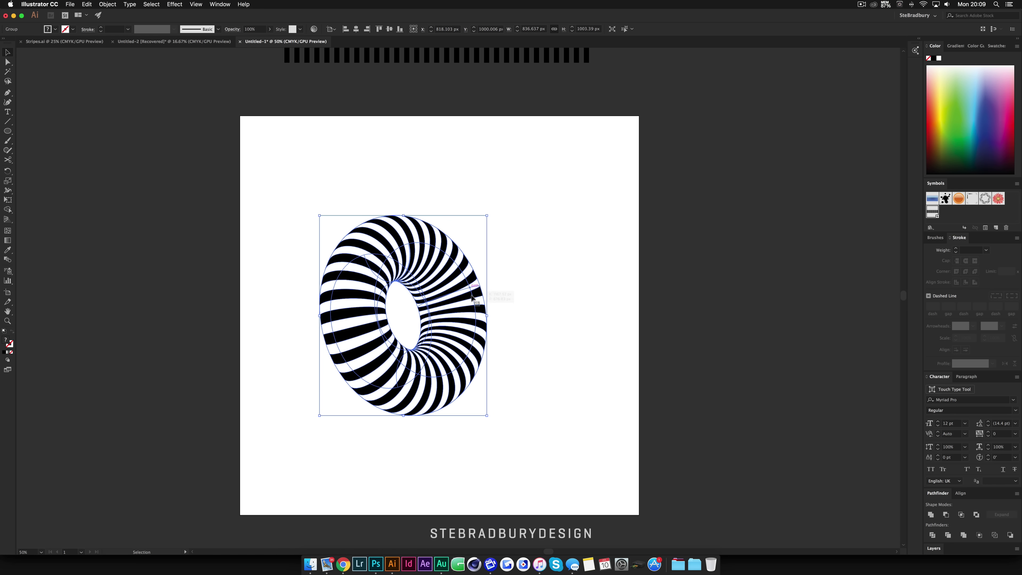
Try filling the whole grouped ring with solid black.
{"action": "left_click", "coordinate": [5, 352]}
{"action": "left_click", "coordinate": [256, 348]}
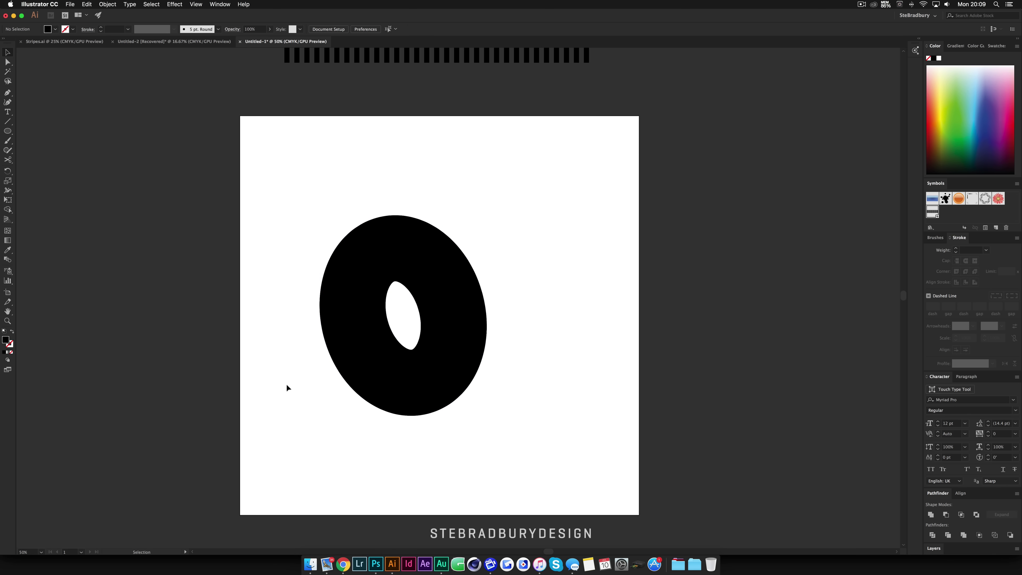
{"action": "key", "text": "super+z"}
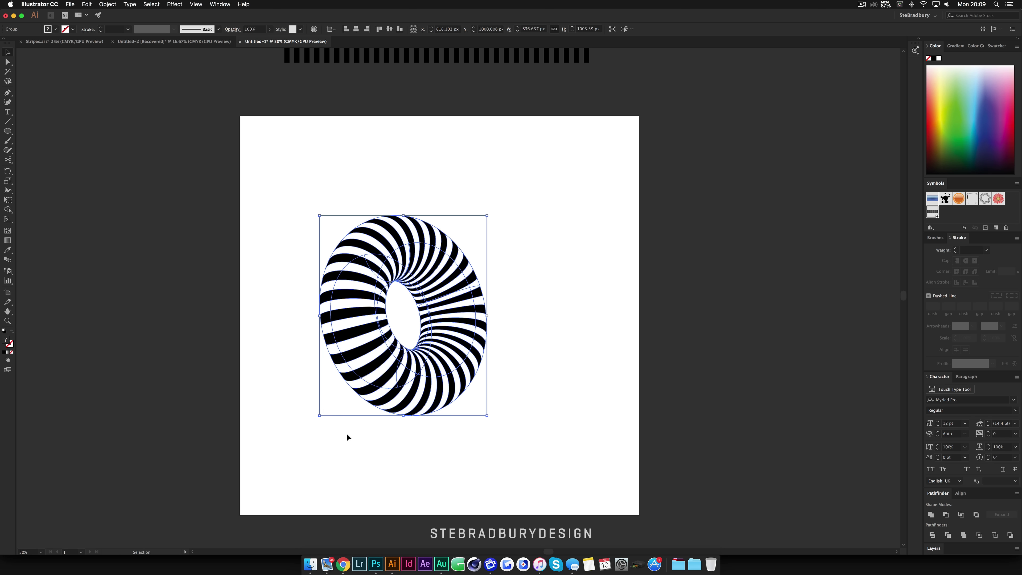
{"action": "key", "text": "super+h"}
{"action": "left_click", "coordinate": [292, 304]}
{"action": "scroll", "coordinate": [292, 304], "scroll_direction": "up", "scroll_amount": 1}
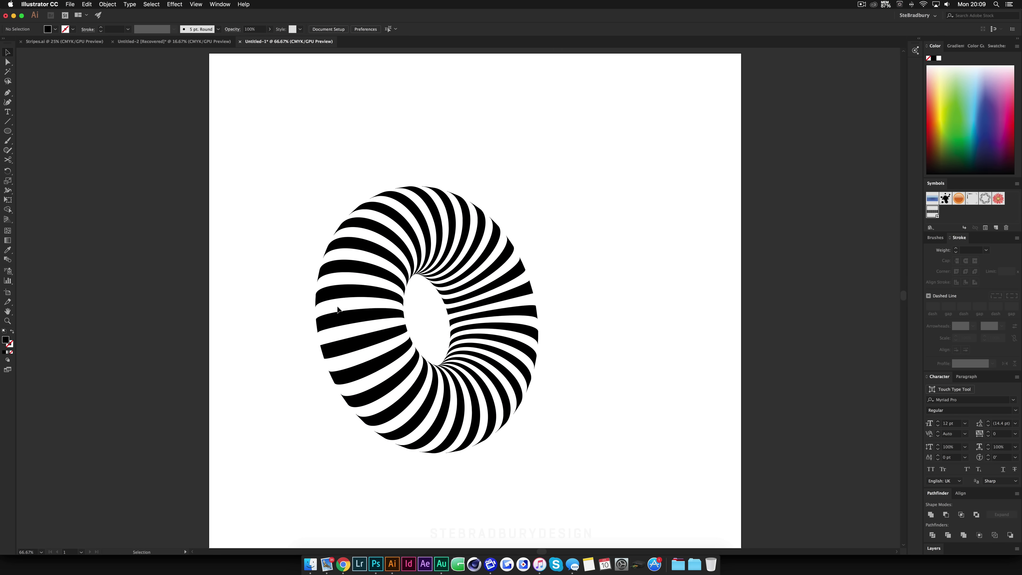
{"action": "left_click", "coordinate": [500, 457]}
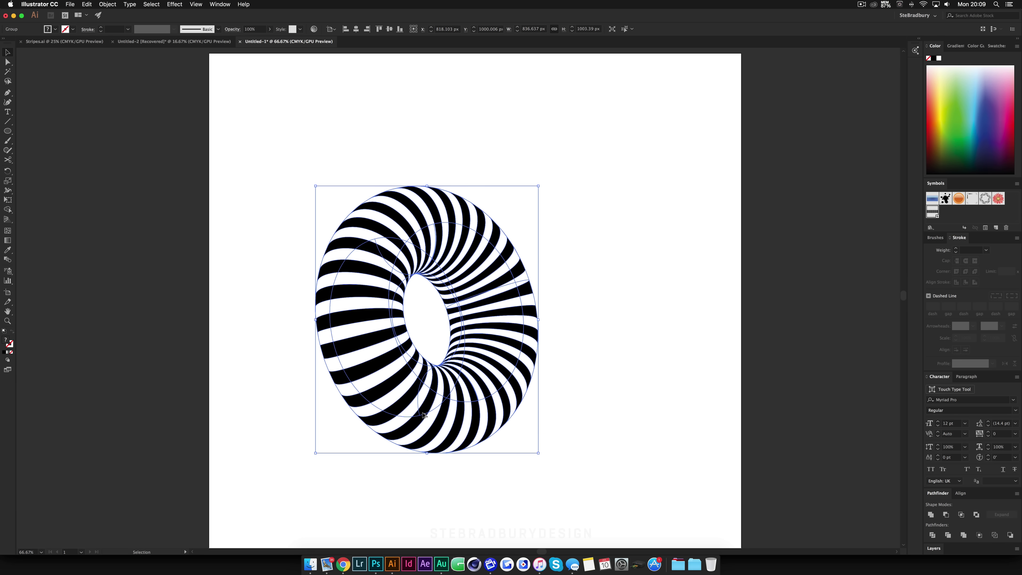
{"action": "scroll", "coordinate": [427, 418], "scroll_direction": "up", "scroll_amount": 1}
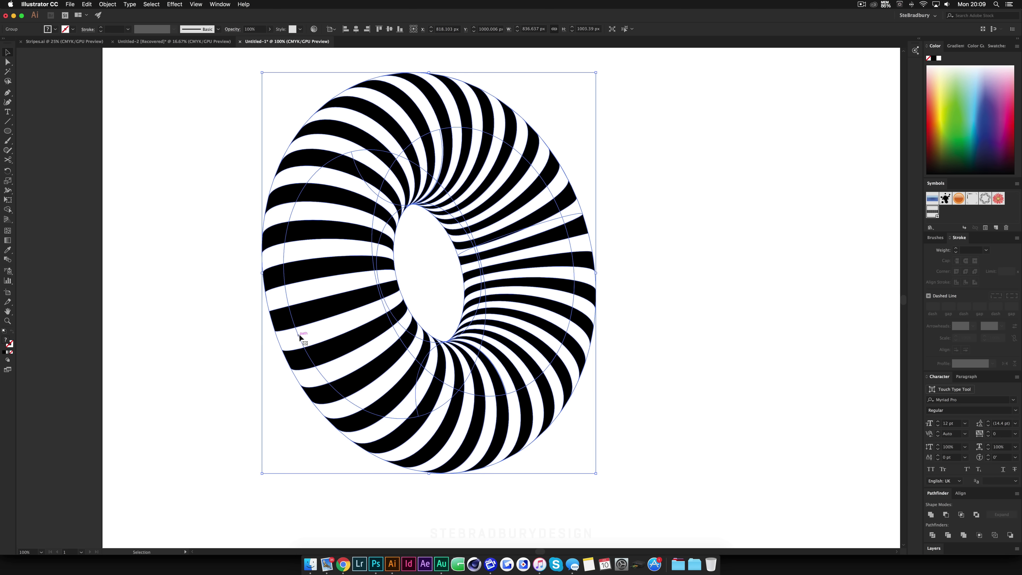
{"action": "left_click", "coordinate": [243, 344]}
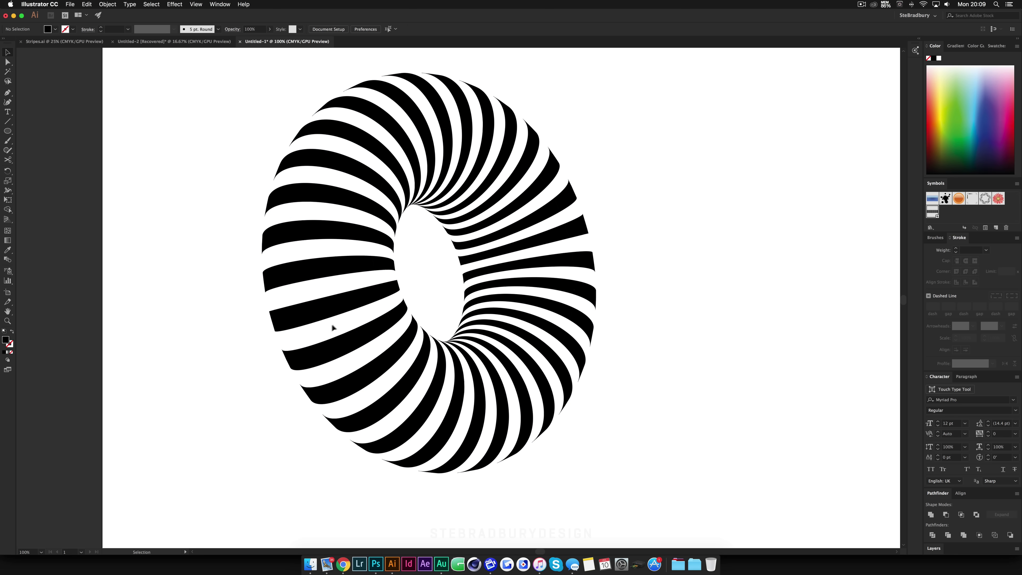
Ungroup the whole striped ring so its hidden outlines can be selected separately.
{"action": "left_click", "coordinate": [297, 336]}
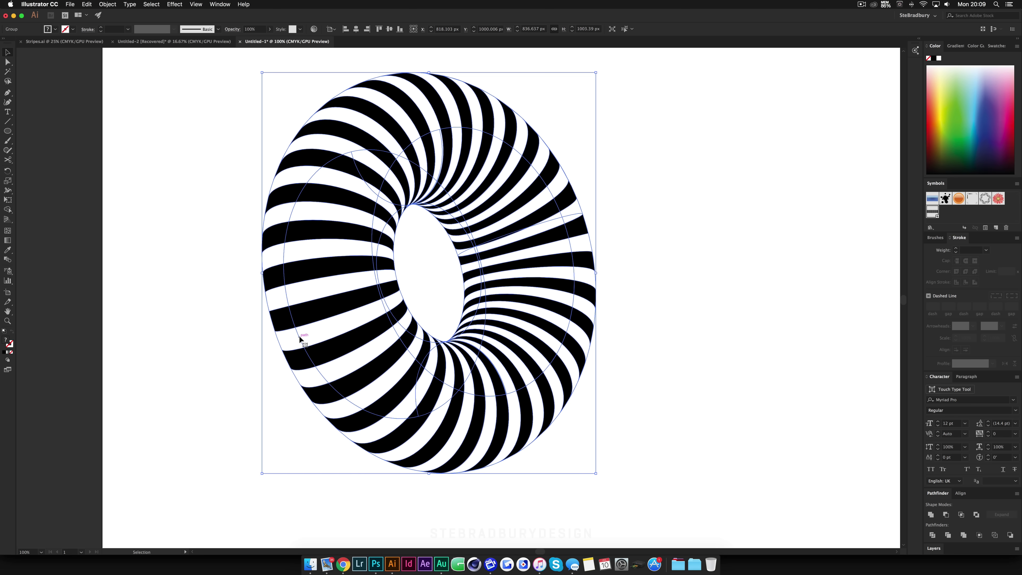
{"action": "right_click", "coordinate": [300, 338]}
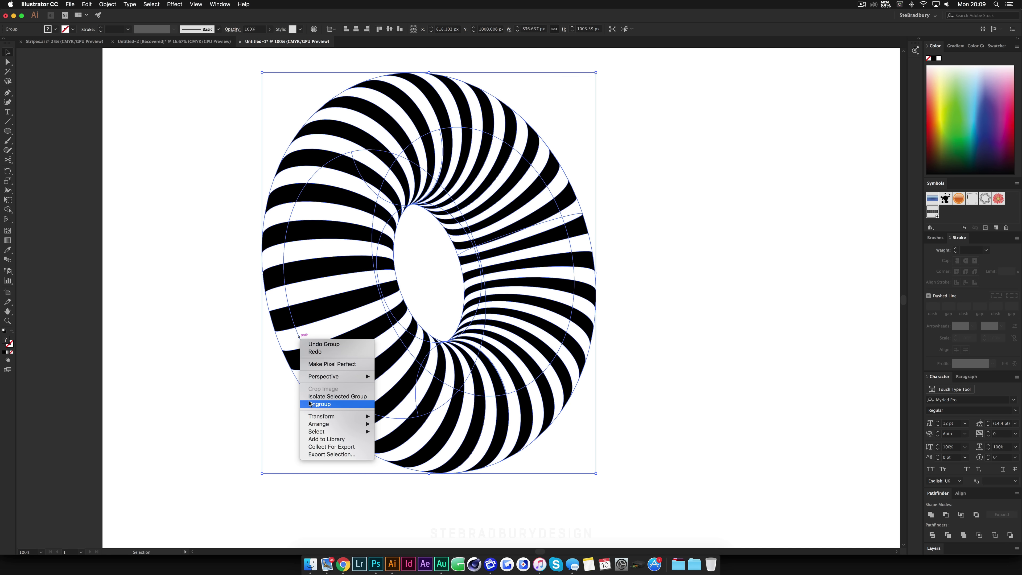
{"action": "left_click", "coordinate": [319, 404]}
{"action": "left_click", "coordinate": [215, 384]}
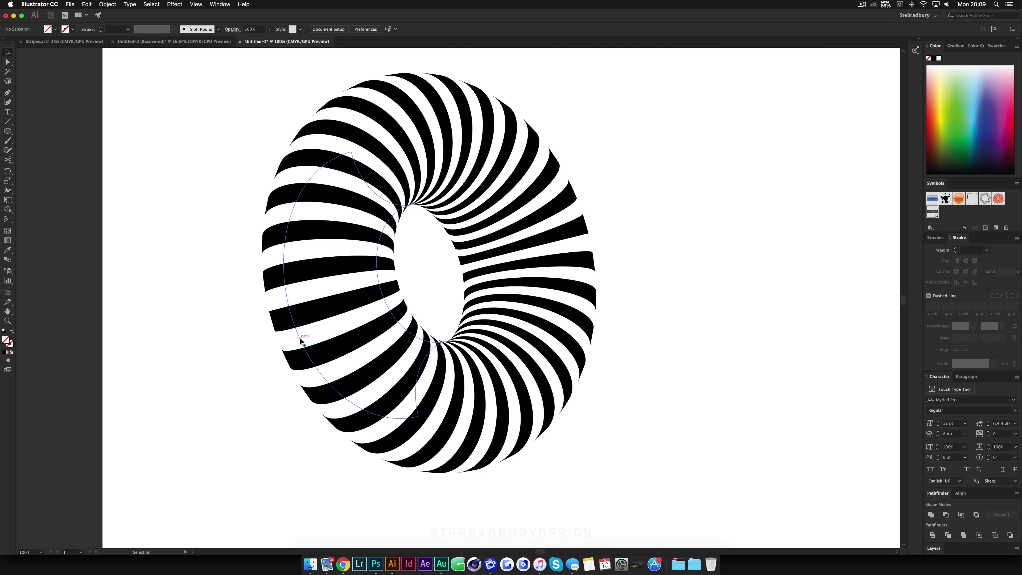
Delete the unfilled outline paths stacked over the left half of the ring.
{"action": "left_click", "coordinate": [299, 339]}
{"action": "key", "text": "Delete"}
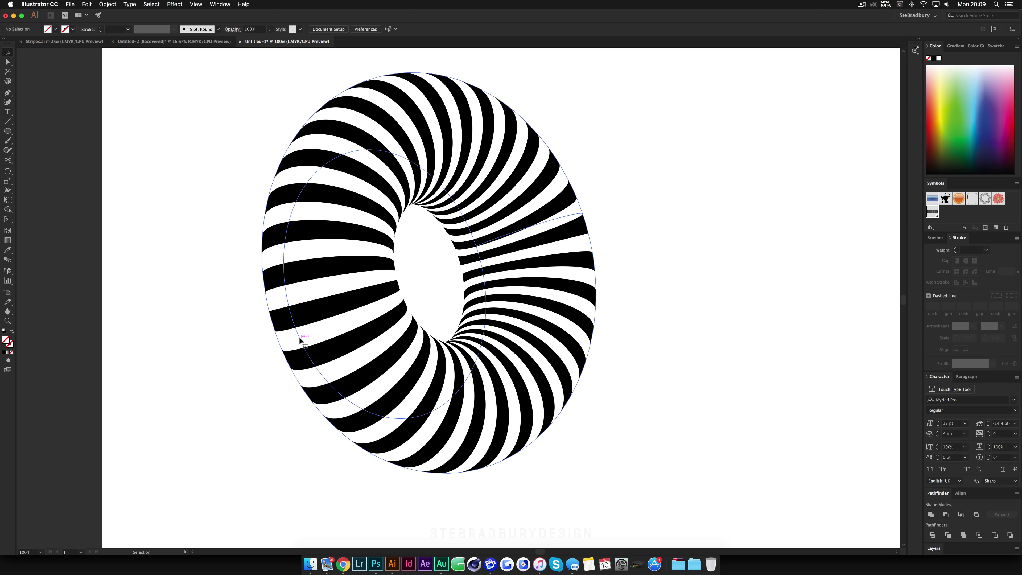
{"action": "left_click", "coordinate": [299, 339]}
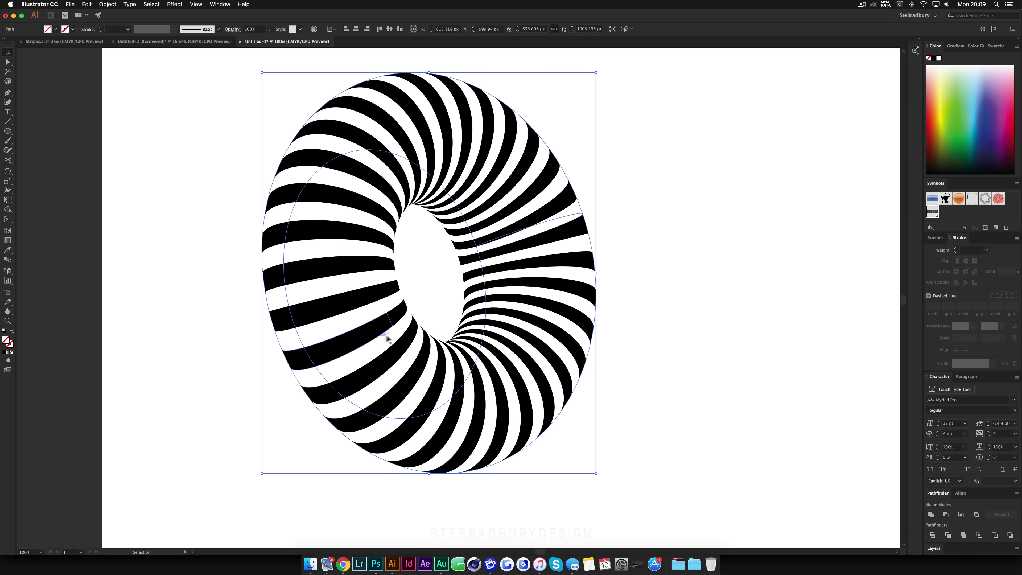
{"action": "key", "text": "Delete"}
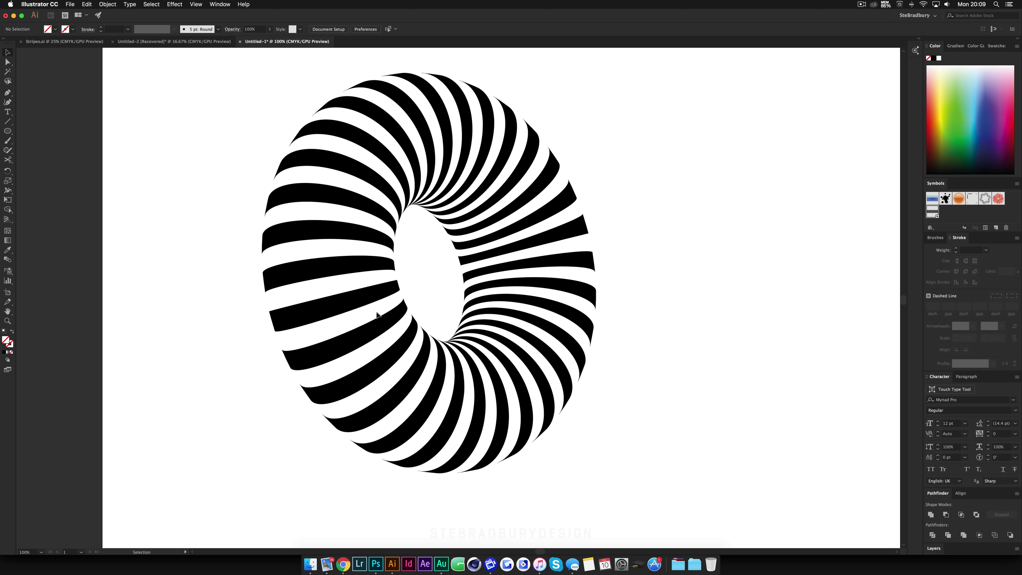
{"action": "left_click", "coordinate": [389, 307]}
{"action": "key", "text": "Delete"}
Delete the unfilled outline paths stacked over the lower right part of the ring.
{"action": "left_click", "coordinate": [488, 397]}
{"action": "key", "text": "Delete"}
{"action": "left_click", "coordinate": [491, 397]}
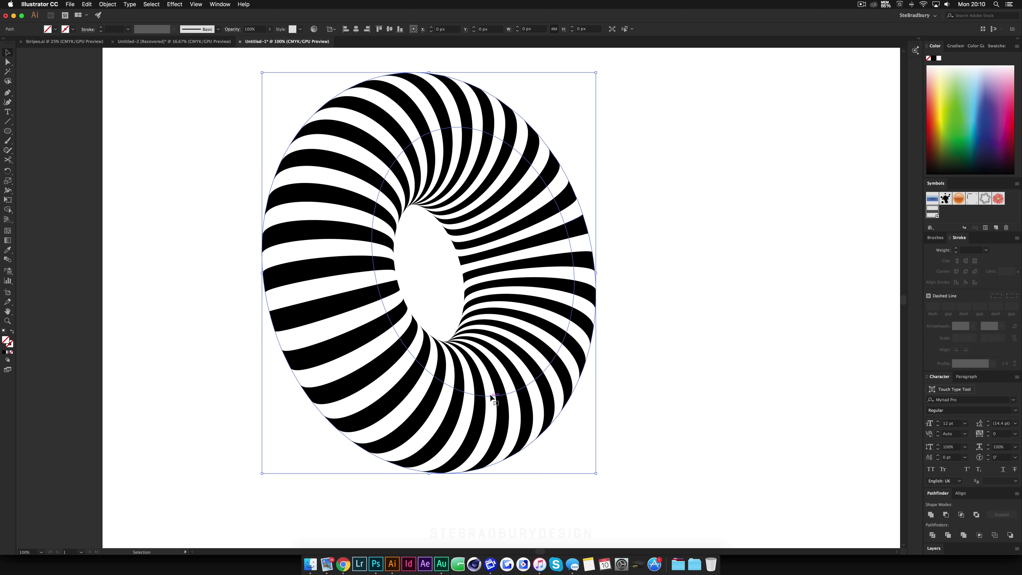
{"action": "key", "text": "Delete"}
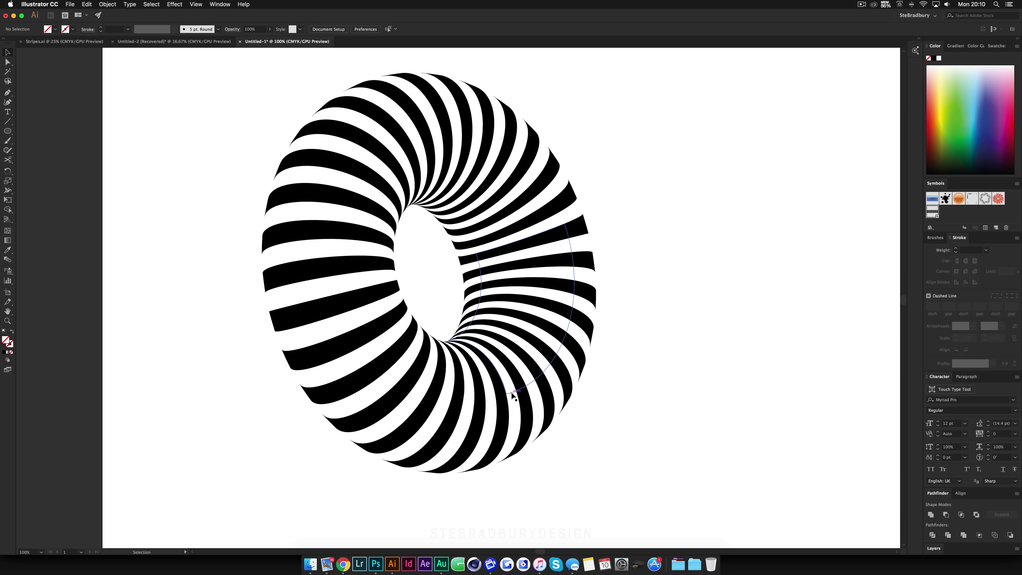
{"action": "left_click", "coordinate": [507, 396]}
{"action": "key", "text": "Delete"}
Check the ring for leftover unfilled outlines and clear those around the upper part of the central hole.
{"action": "left_click_drag", "start_coordinate": [635, 488], "coordinate": [237, 96]}
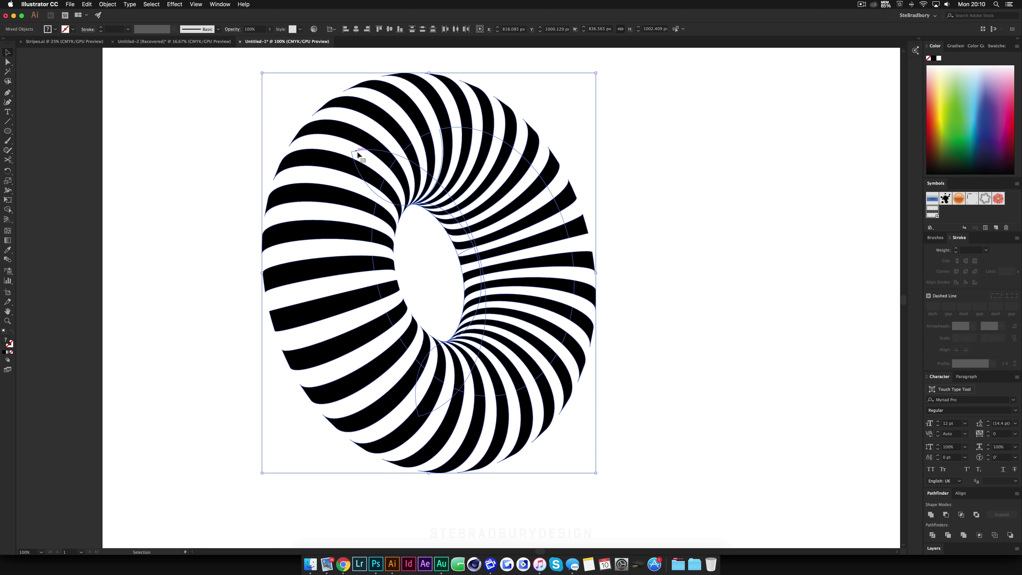
{"action": "key", "text": "super+shift+a"}
{"action": "scroll", "coordinate": [358, 162], "scroll_direction": "up", "scroll_amount": 5}
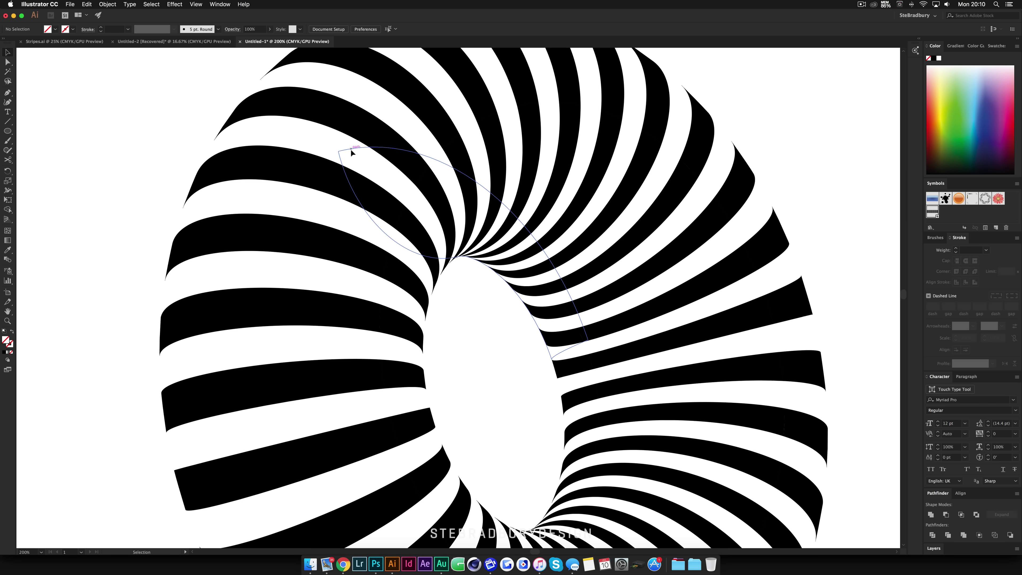
{"action": "scroll", "coordinate": [406, 194], "scroll_direction": "down", "scroll_amount": 5}
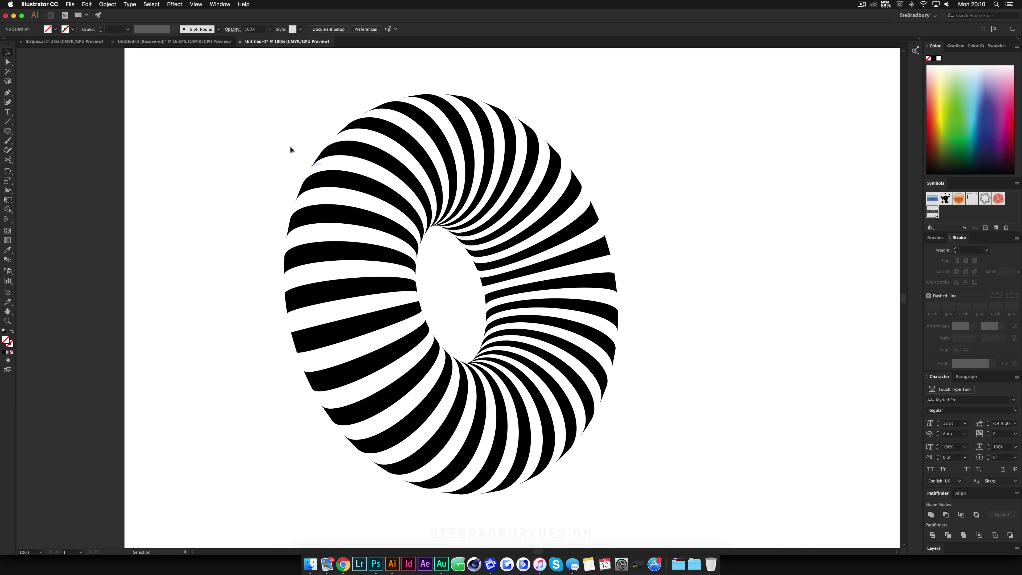
{"action": "left_click_drag", "start_coordinate": [281, 147], "coordinate": [410, 358]}
{"action": "key", "text": "super+shift+a"}
{"action": "scroll", "coordinate": [516, 303], "scroll_direction": "up", "scroll_amount": 5}
{"action": "left_click", "coordinate": [518, 304]}
{"action": "key", "text": "super+shift+a"}
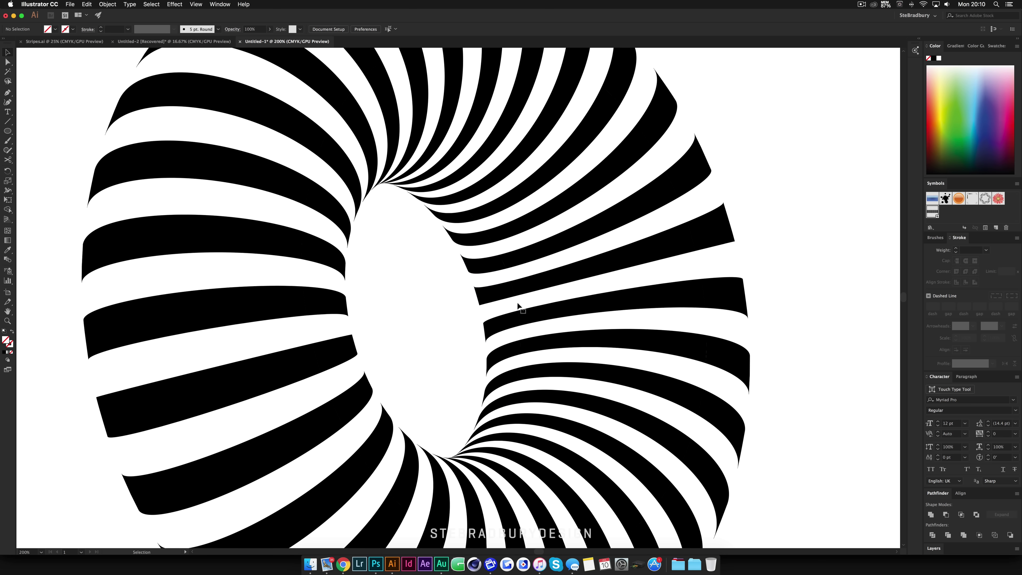
Clear the last unfilled outlines beside the hole and among the lower stripes, leaving only the filled stripe groups.
{"action": "left_click", "coordinate": [511, 278]}
{"action": "key", "text": "super+shift+a"}
{"action": "left_click", "coordinate": [512, 278]}
{"action": "key", "text": "super+shift+a"}
{"action": "scroll", "coordinate": [512, 278], "scroll_direction": "down", "scroll_amount": 2}
{"action": "scroll", "coordinate": [512, 278], "scroll_direction": "down", "scroll_amount": 2}
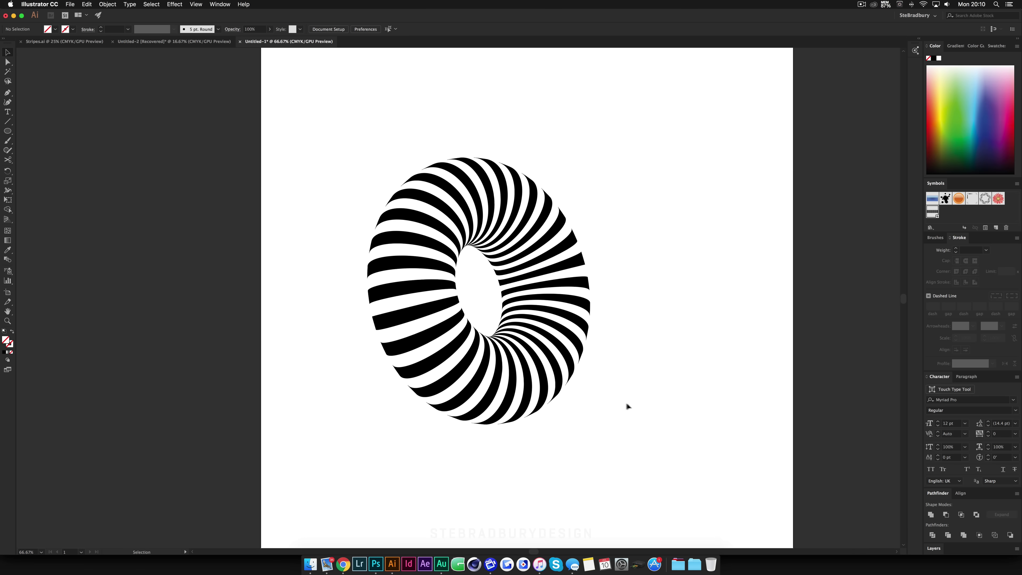
{"action": "key", "text": "super+a"}
{"action": "scroll", "coordinate": [507, 429], "scroll_direction": "up", "scroll_amount": 2}
{"action": "scroll", "coordinate": [507, 429], "scroll_direction": "up", "scroll_amount": 2}
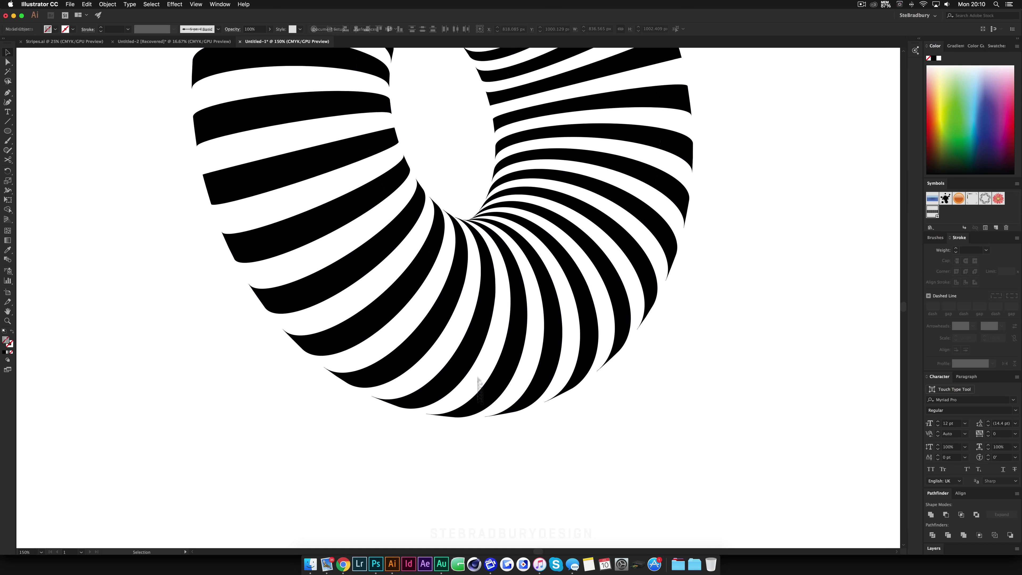
{"action": "key", "text": "super+shift+a"}
{"action": "left_click", "coordinate": [461, 315]}
{"action": "key", "text": "super+shift+a"}
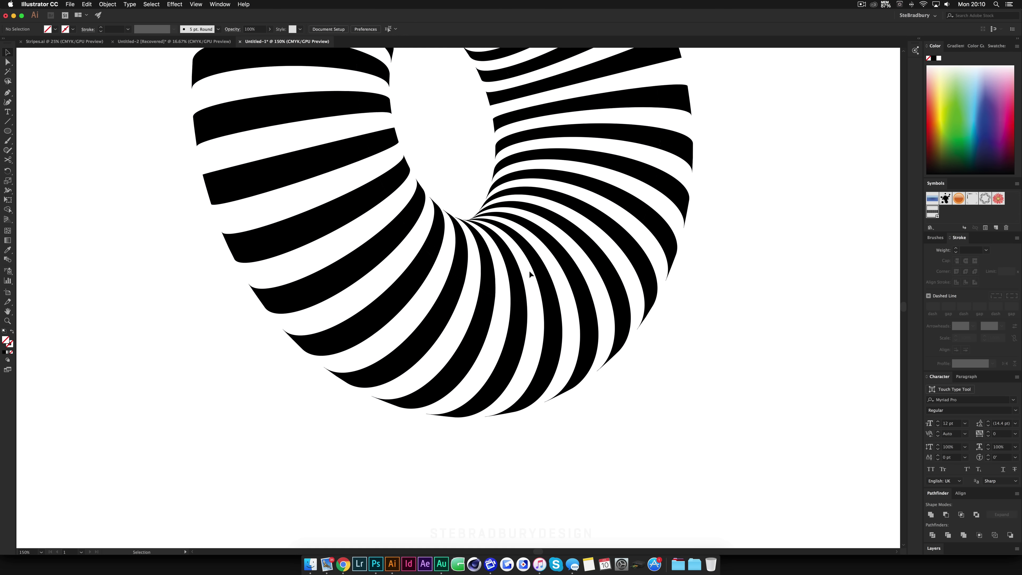
Select all the ring's stripe groups and change their fill from black to a light yellow-green.
{"action": "key", "text": "super+0"}
{"action": "left_click_drag", "start_coordinate": [645, 324], "coordinate": [434, 116]}
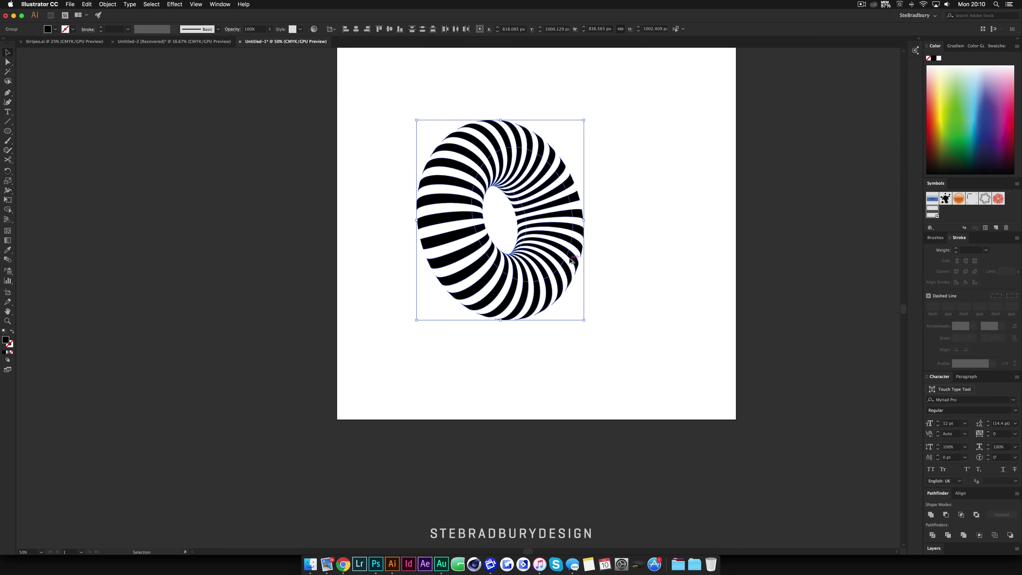
{"action": "scroll", "coordinate": [572, 261], "scroll_direction": "up", "scroll_amount": 3}
{"action": "scroll", "coordinate": [444, 237], "scroll_direction": "up", "scroll_amount": 2}
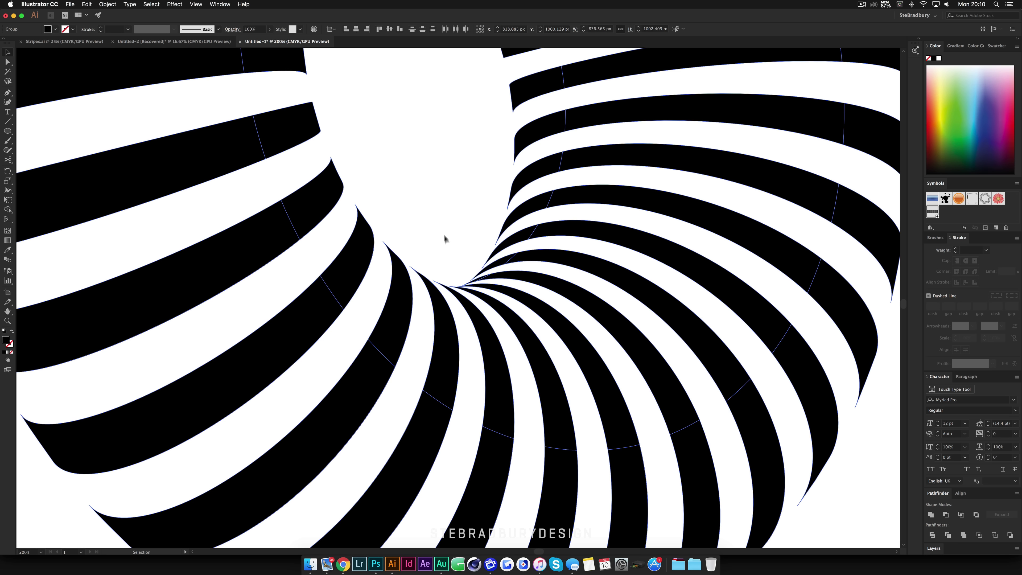
{"action": "scroll", "coordinate": [457, 286], "scroll_direction": "up", "scroll_amount": 2}
{"action": "key", "text": "super+0"}
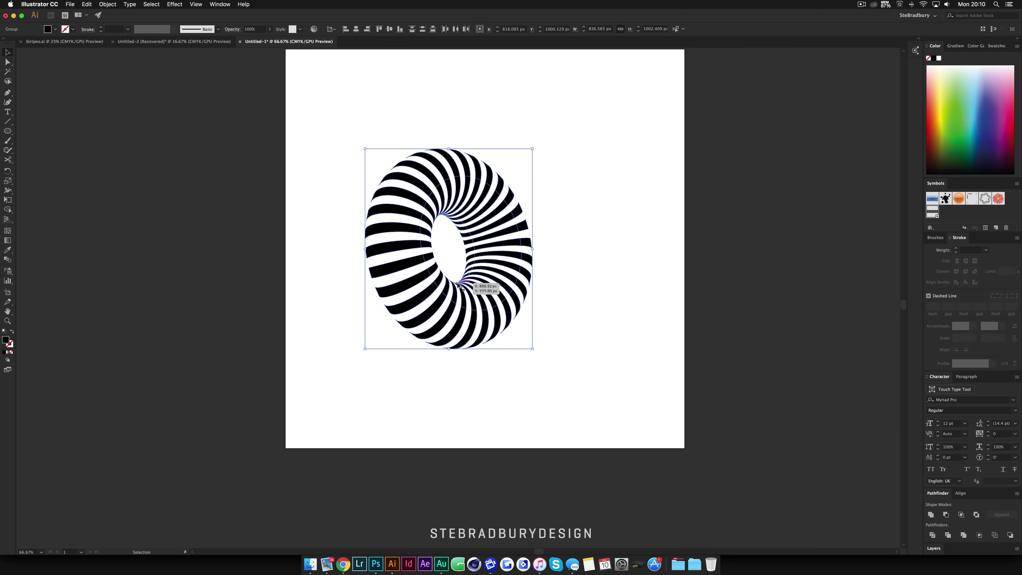
{"action": "scroll", "coordinate": [465, 273], "scroll_direction": "up", "scroll_amount": 2}
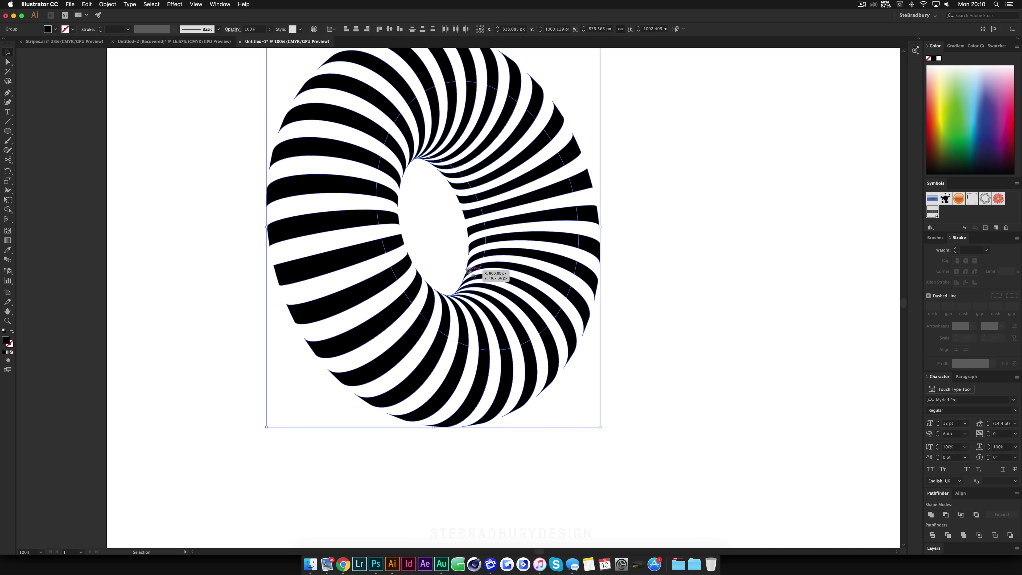
{"action": "scroll", "coordinate": [454, 147], "scroll_direction": "up", "scroll_amount": 2}
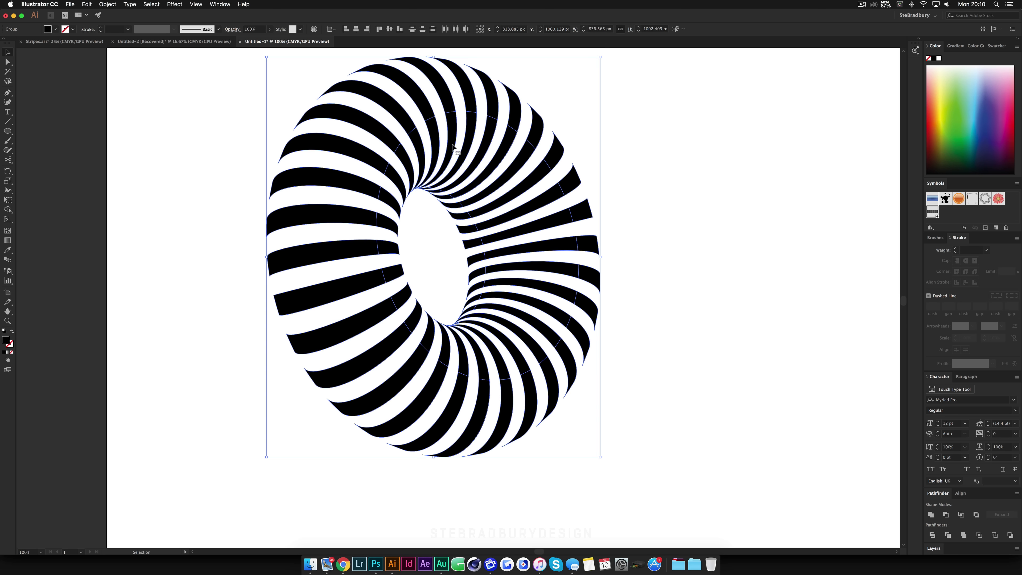
{"action": "double_click", "coordinate": [9, 340]}
{"action": "left_click", "coordinate": [684, 212]}
{"action": "left_click", "coordinate": [825, 204]}
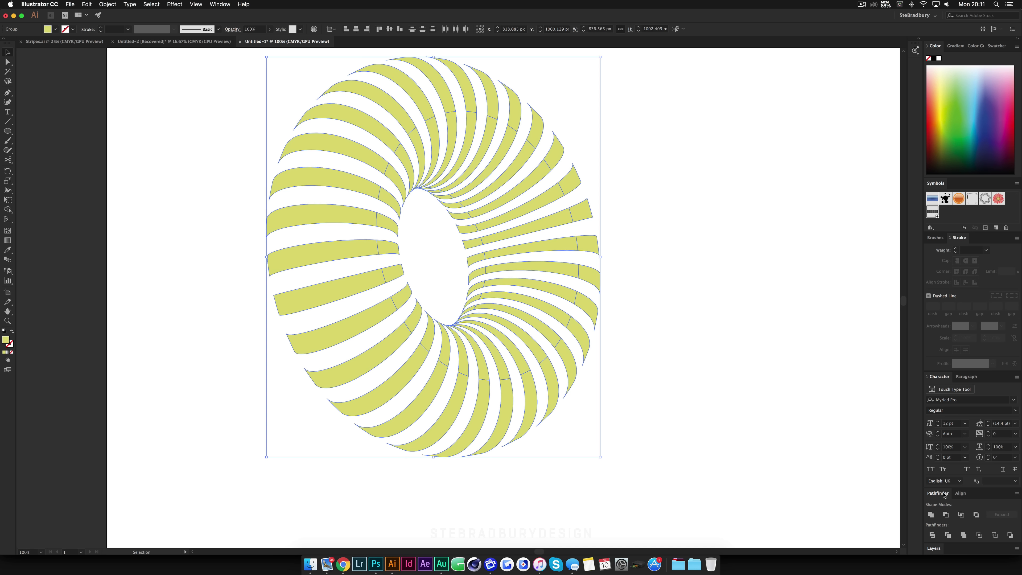
Unite the stripe segments into continuous stripes with Pathfinder, and try the Shape Builder tool across one left-hand stripe.
{"action": "left_click", "coordinate": [931, 515]}
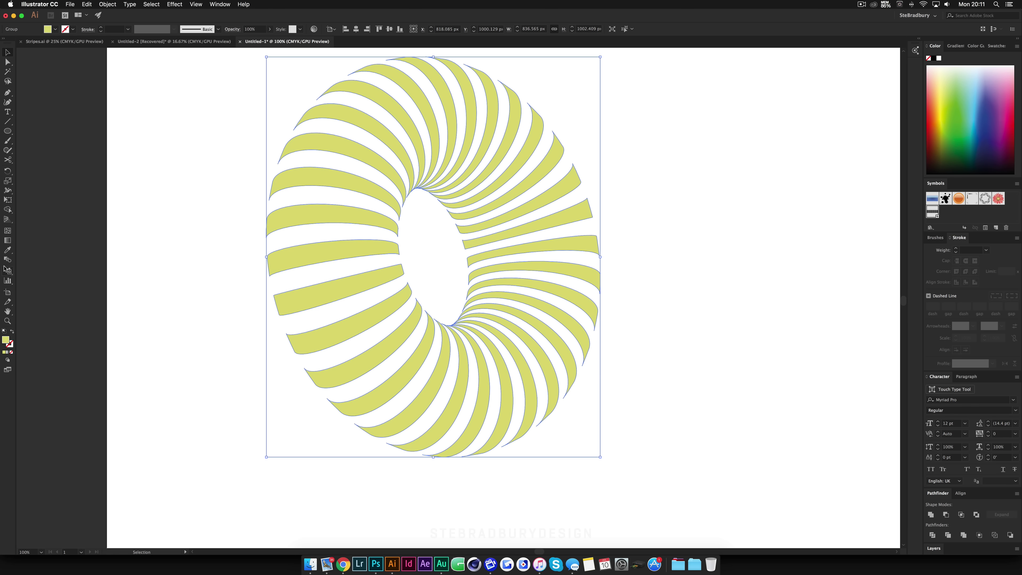
{"action": "left_click", "coordinate": [8, 209]}
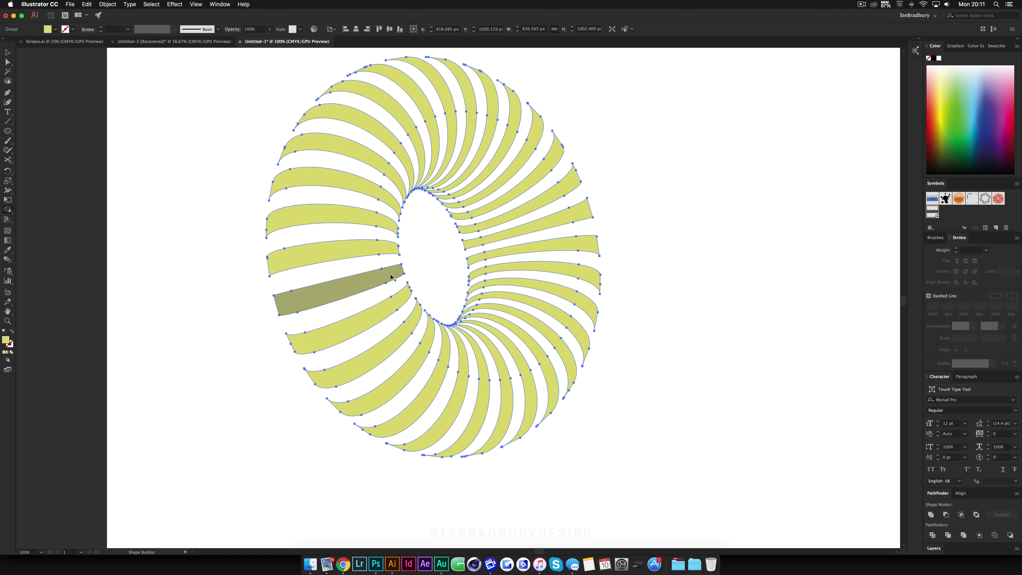
{"action": "left_click_drag", "start_coordinate": [395, 273], "coordinate": [367, 281]}
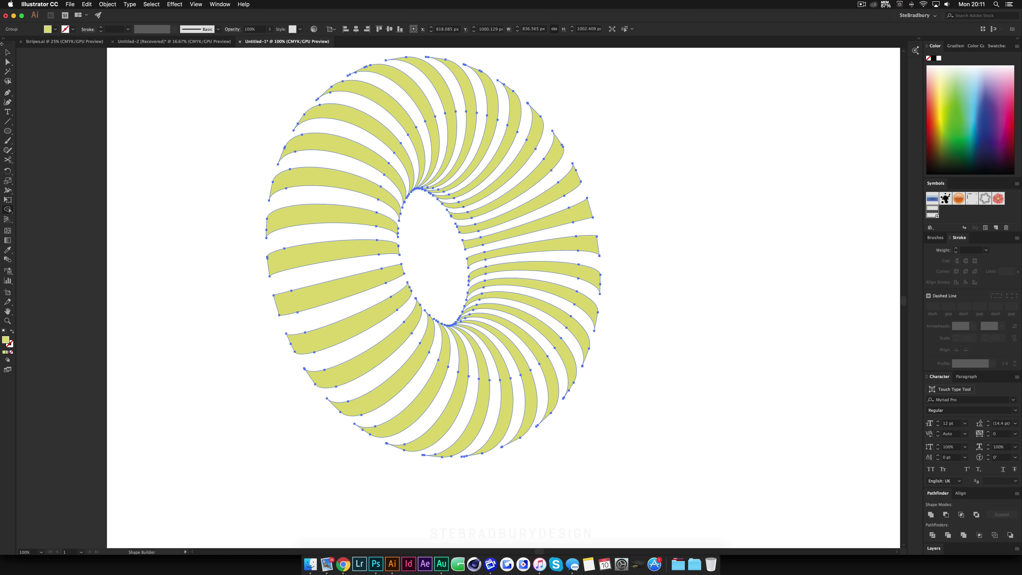
{"action": "left_click", "coordinate": [6, 52]}
{"action": "key", "text": "super+minus"}
{"action": "left_click", "coordinate": [184, 215]}
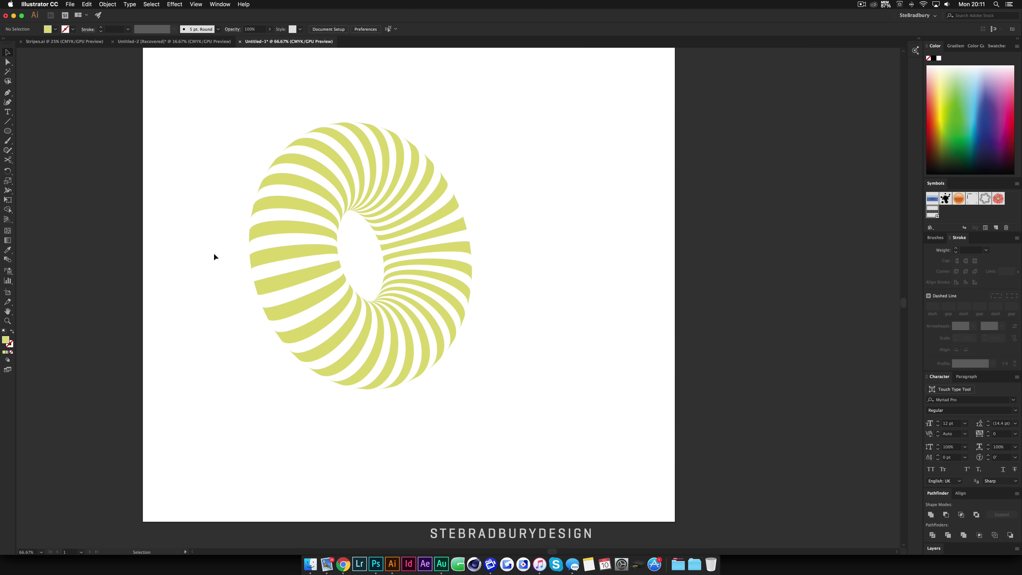
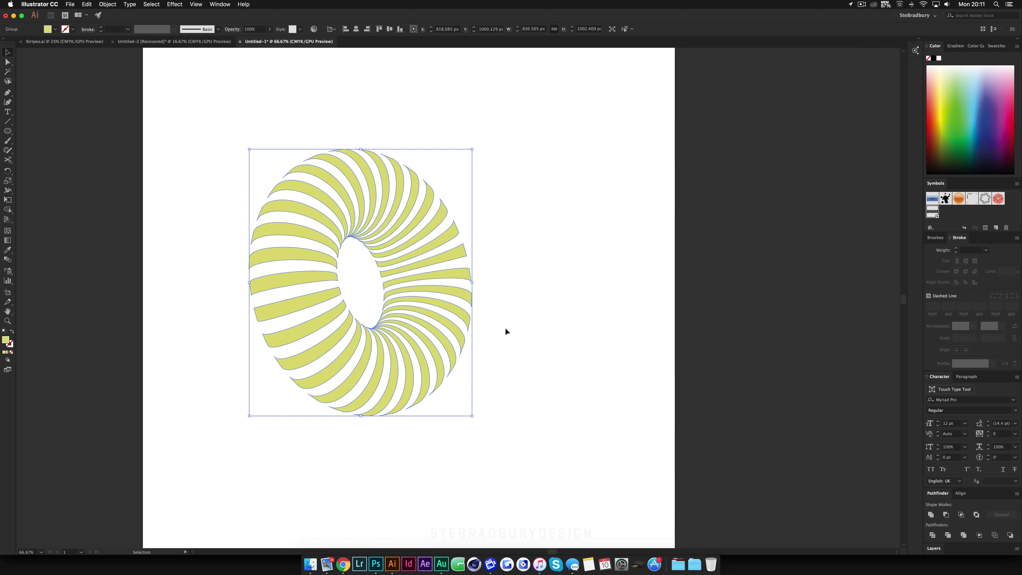
Fill the ring with a linear white-to-black gradient and scale it down to about 606 by 726 px in the upper artboard.
{"action": "left_click", "coordinate": [8, 352]}
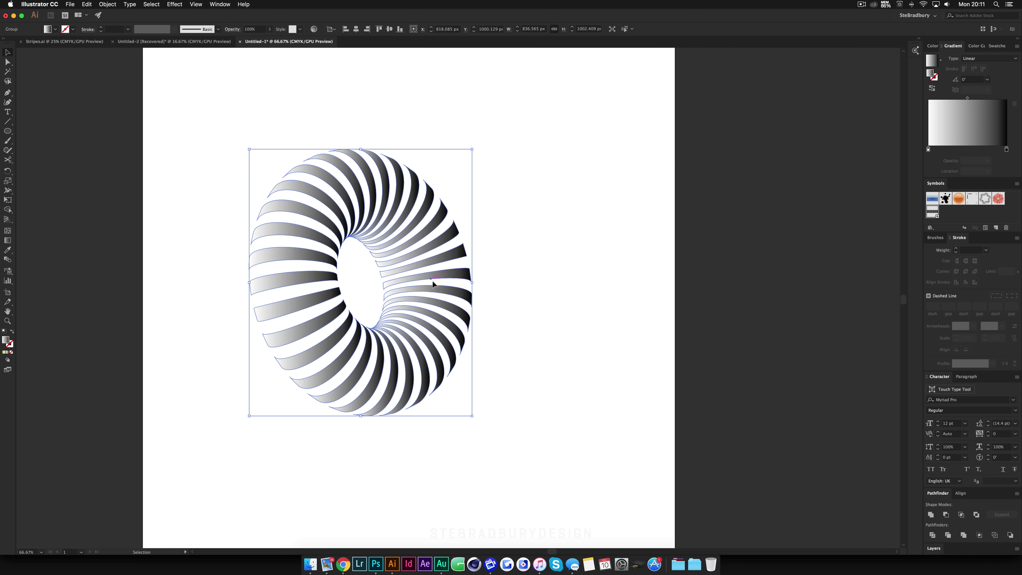
{"action": "key", "text": "super+minus"}
{"action": "left_click_drag", "start_coordinate": [422, 335], "coordinate": [439, 242]}
{"action": "left_click_drag", "start_coordinate": [458, 107], "coordinate": [435, 133]}
Duplicate the gradient ring directly below the original and make the copy a compound path so one gradient spans it.
{"action": "left_click_drag", "start_coordinate": [396, 166], "coordinate": [396, 343]}
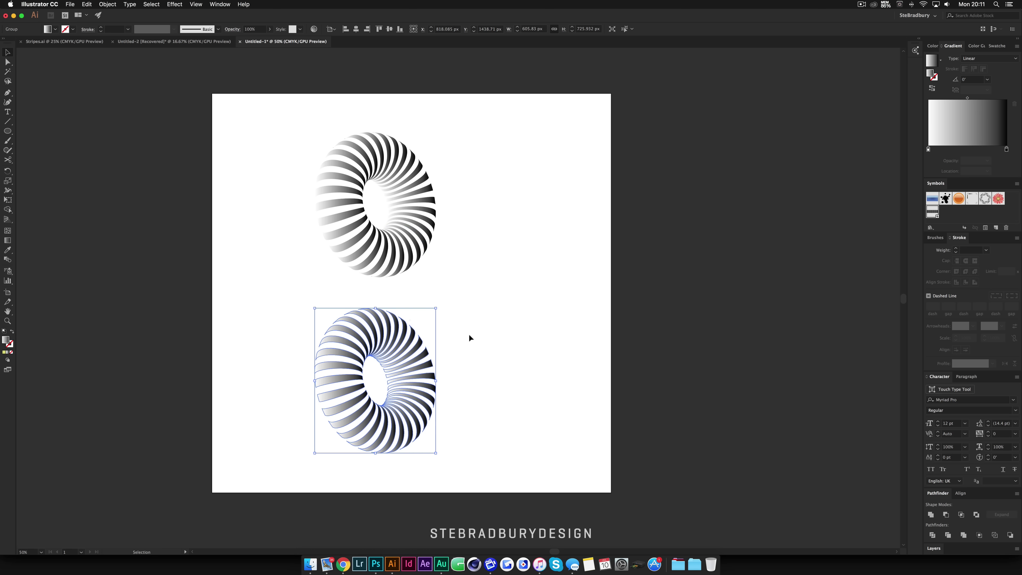
{"action": "key", "text": "a"}
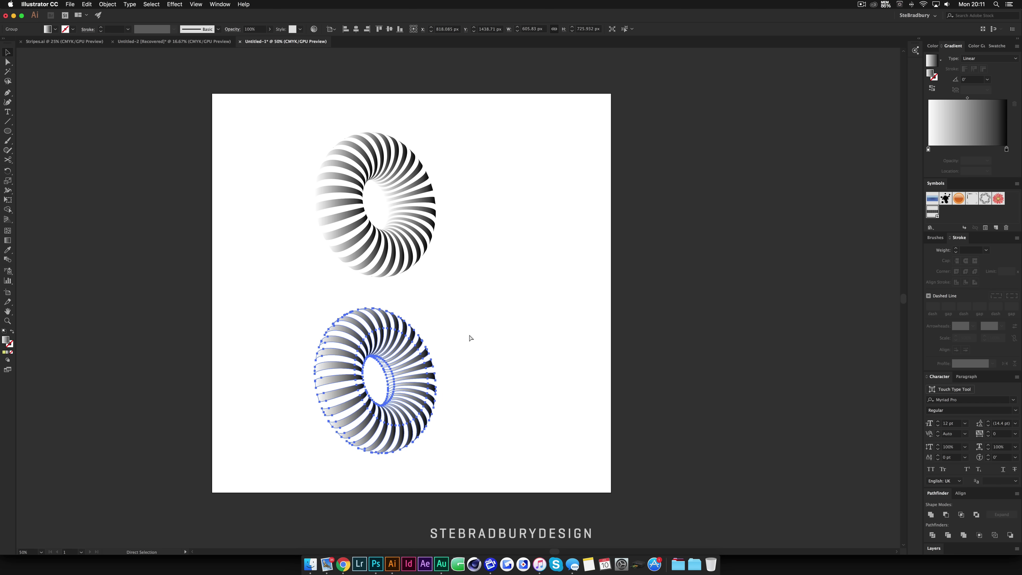
{"action": "key", "text": "super+8"}
{"action": "key", "text": "v"}
{"action": "left_click", "coordinate": [469, 355]}
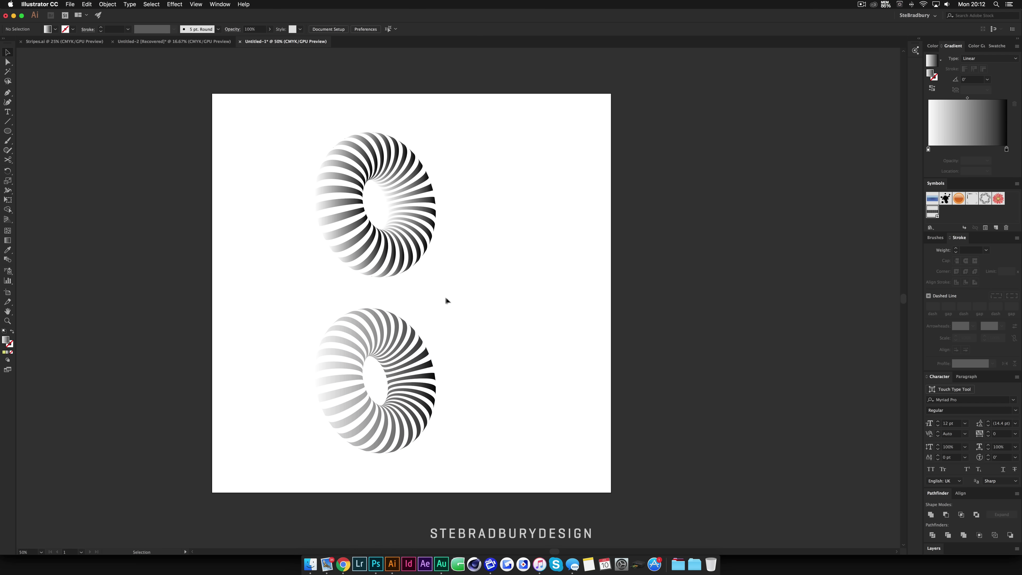
Move both gradient rings together off the artboard, placing them to its left.
{"action": "left_click_drag", "start_coordinate": [273, 132], "coordinate": [330, 423]}
{"action": "left_click_drag", "start_coordinate": [420, 411], "coordinate": [375, 411]}
{"action": "left_click", "coordinate": [476, 386]}
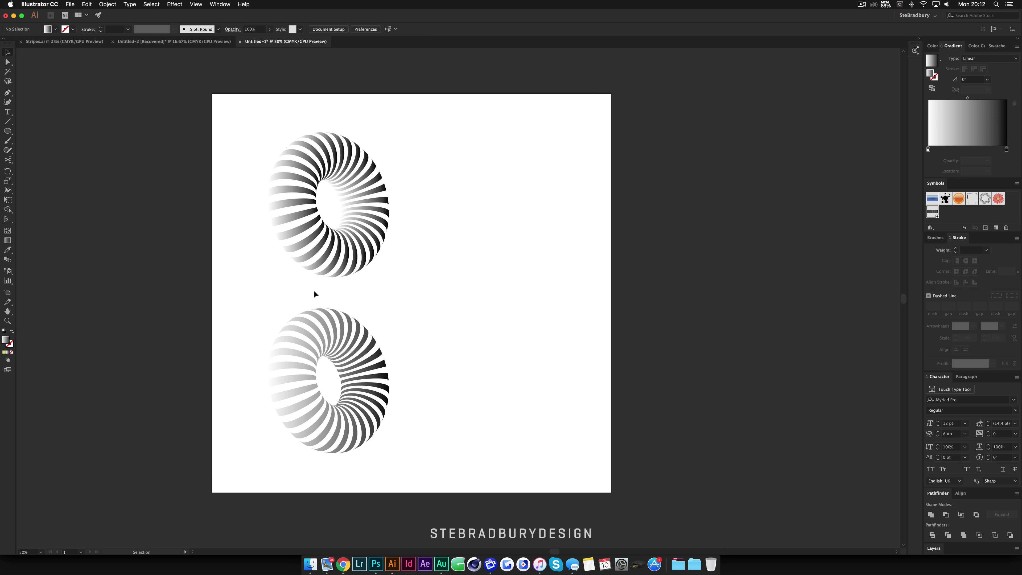
{"action": "scroll", "coordinate": [362, 328], "scroll_direction": "down", "scroll_amount": 1}
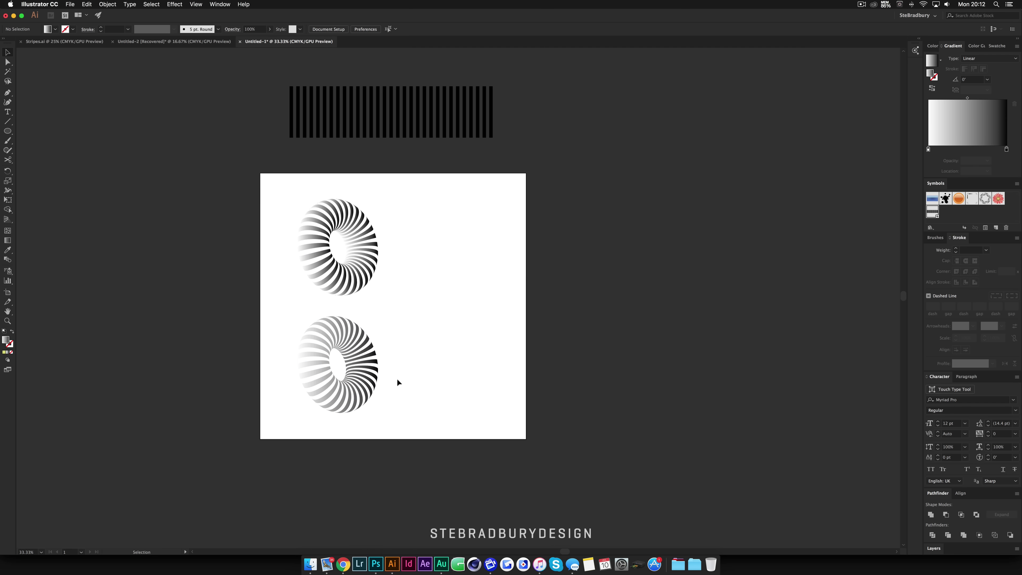
{"action": "left_click_drag", "start_coordinate": [392, 406], "coordinate": [276, 195]}
{"action": "left_click_drag", "start_coordinate": [377, 284], "coordinate": [226, 282]}
{"action": "left_click", "coordinate": [354, 242]}
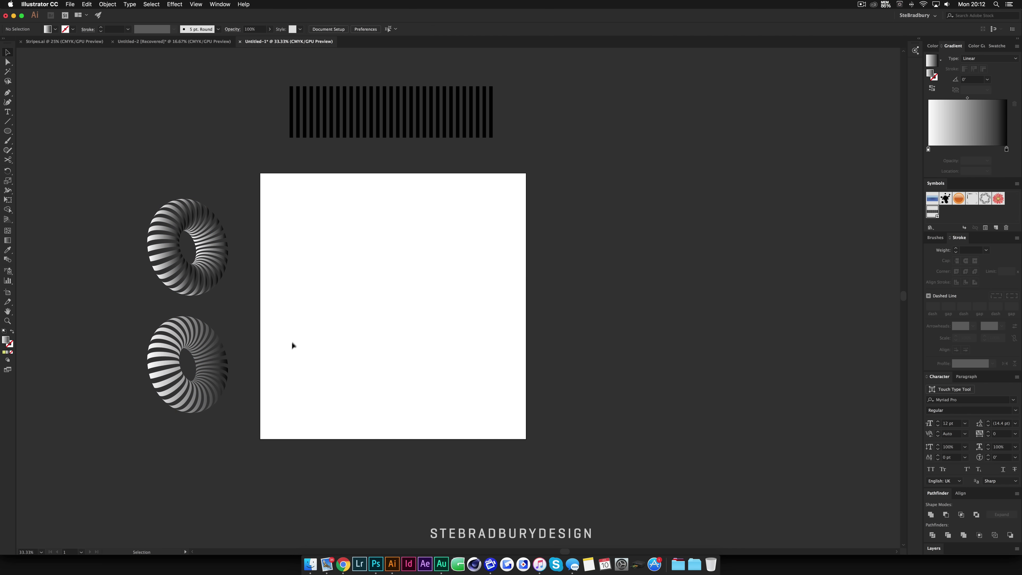
Duplicate the vertical stripes symbol from above the artboard straight down onto the artboard's upper part.
{"action": "scroll", "coordinate": [323, 342], "scroll_direction": "up", "scroll_amount": 1}
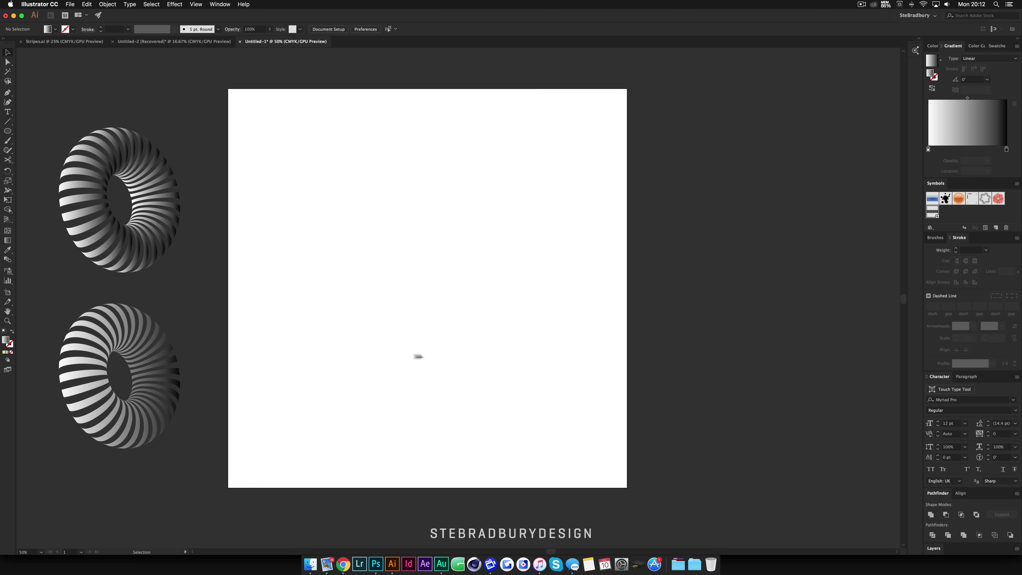
{"action": "scroll", "coordinate": [447, 353], "scroll_direction": "up", "scroll_amount": 3}
{"action": "scroll", "coordinate": [448, 355], "scroll_direction": "up", "scroll_amount": 2}
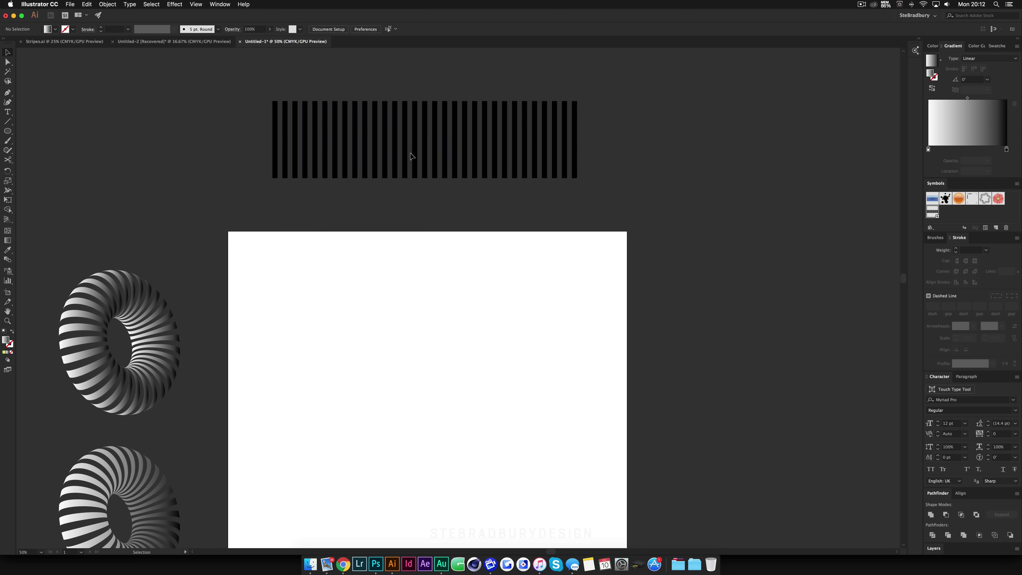
{"action": "left_click_drag", "start_coordinate": [415, 156], "coordinate": [416, 264]}
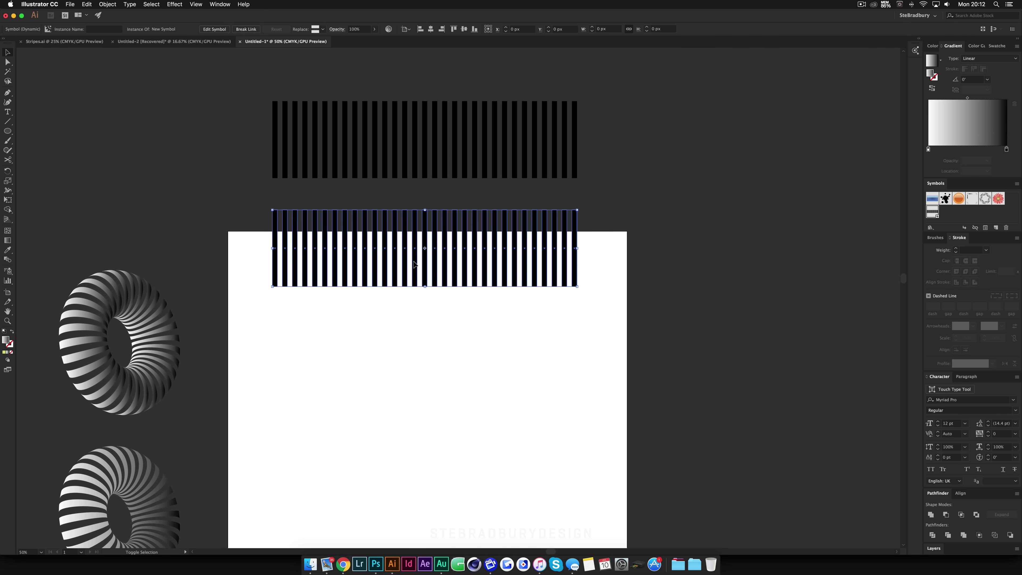
{"action": "key", "text": "ctrl+z"}
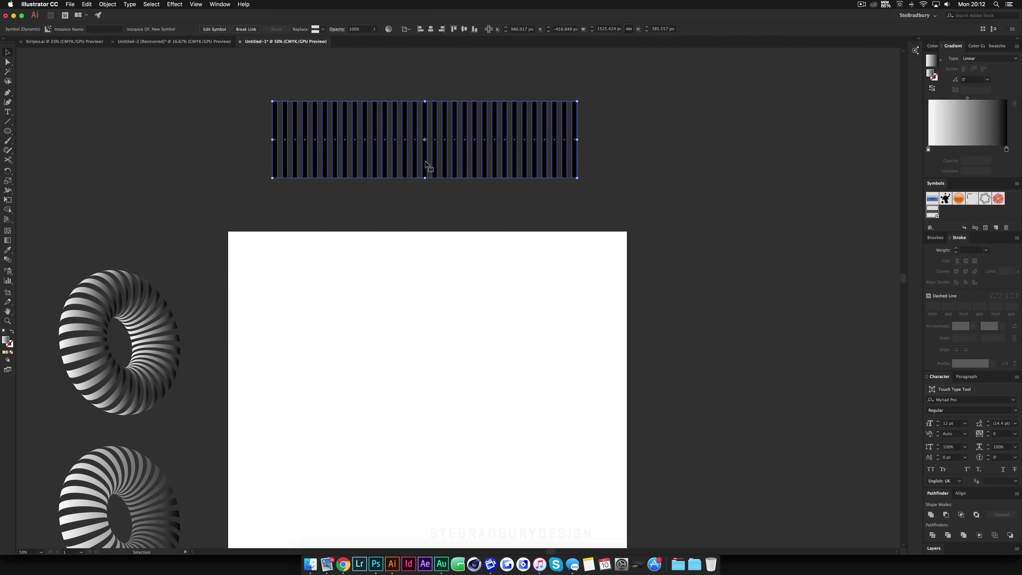
{"action": "left_click", "coordinate": [413, 235]}
{"action": "left_click_drag", "start_coordinate": [428, 167], "coordinate": [427, 299]}
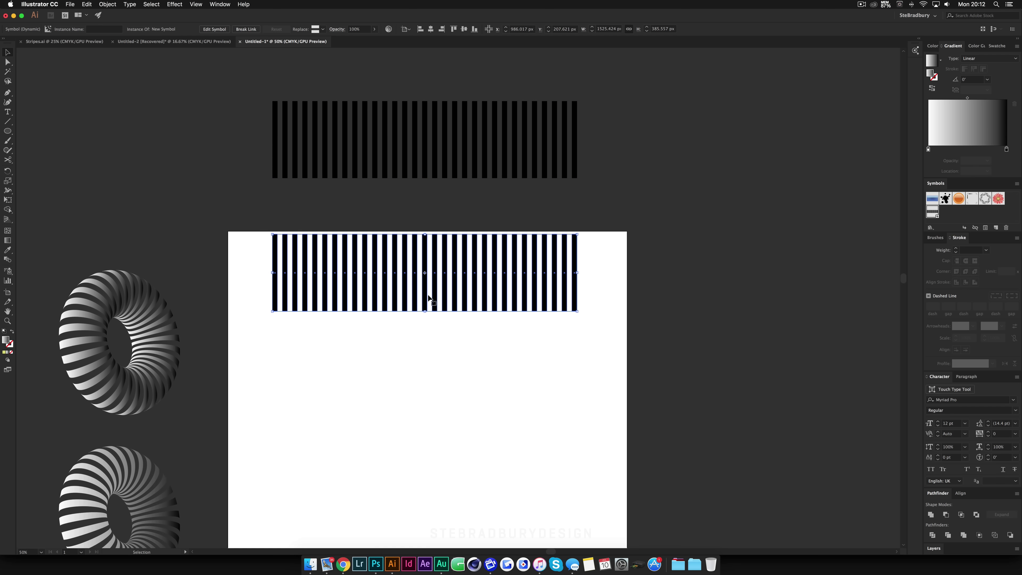
Break the copied stripes' symbol link and delete all but the first five stripes on the left.
{"action": "right_click", "coordinate": [427, 297]}
{"action": "left_click", "coordinate": [447, 336]}
{"action": "left_click", "coordinate": [446, 335]}
{"action": "left_click_drag", "start_coordinate": [590, 320], "coordinate": [322, 223]}
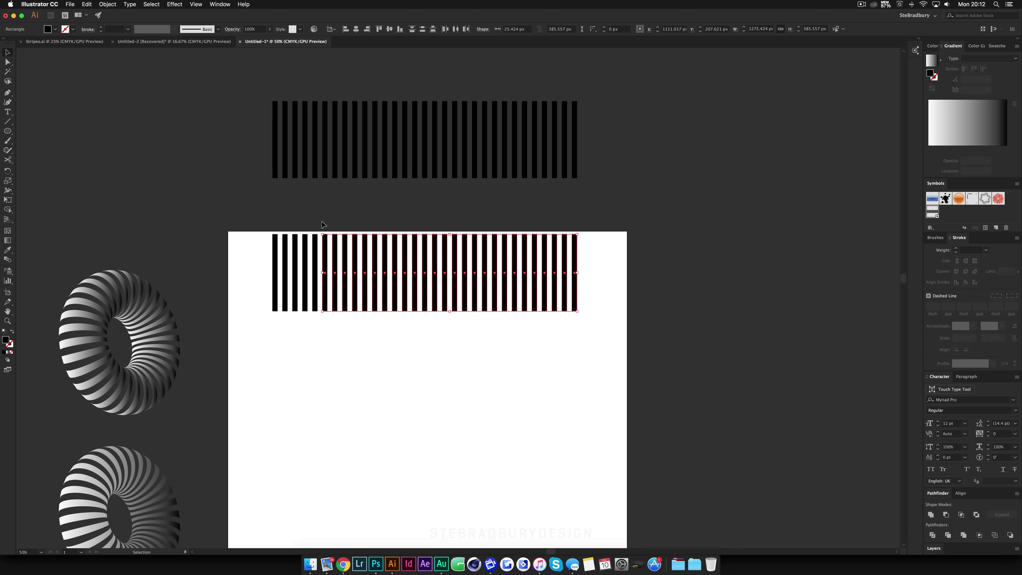
{"action": "key", "text": "Delete"}
Save the five remaining stripes, turned horizontal at about 514 by 225 px, as a new symbol and place it right of the artboard.
{"action": "left_click_drag", "start_coordinate": [344, 316], "coordinate": [258, 238]}
{"action": "left_click_drag", "start_coordinate": [319, 230], "coordinate": [971, 218]}
{"action": "left_click", "coordinate": [550, 353]}
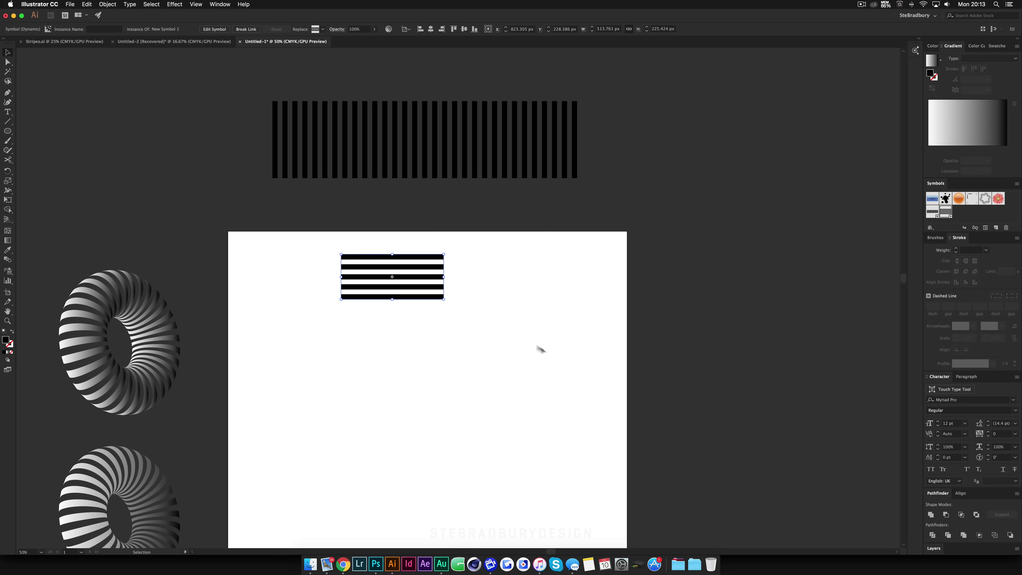
{"action": "left_click_drag", "start_coordinate": [423, 287], "coordinate": [710, 264]}
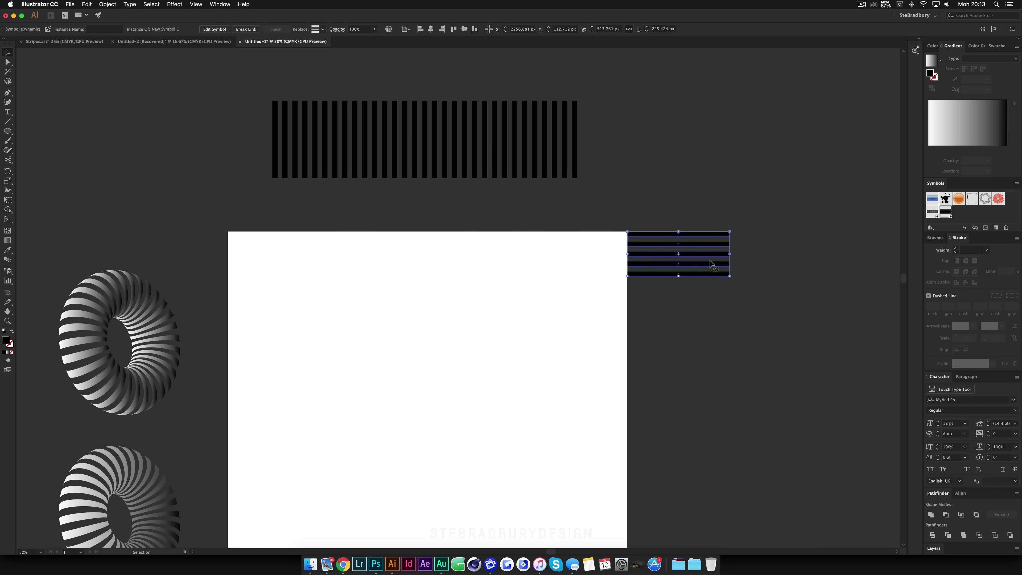
{"action": "scroll", "coordinate": [617, 317], "scroll_direction": "down", "scroll_amount": 5}
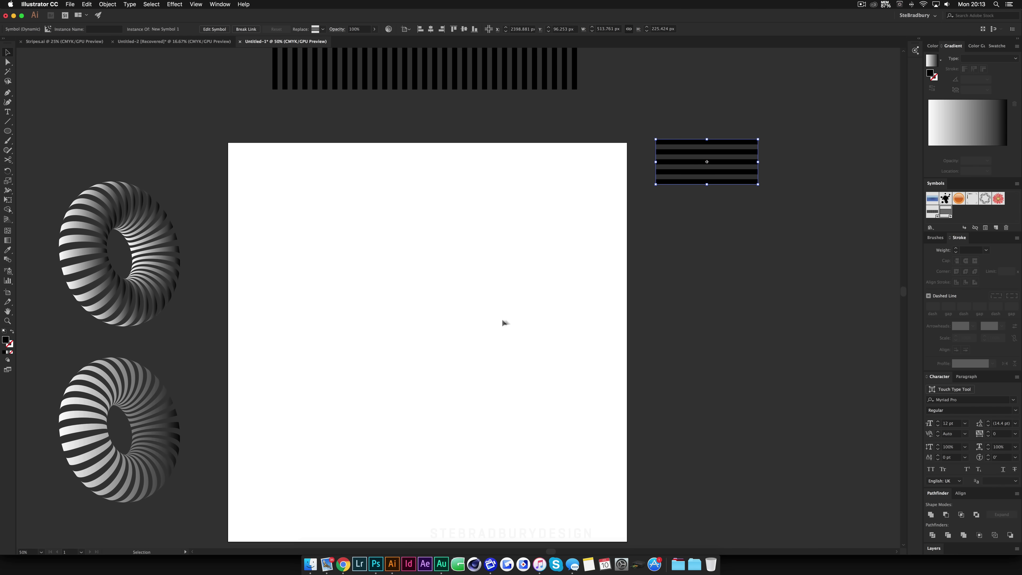
{"action": "left_click", "coordinate": [504, 321]}
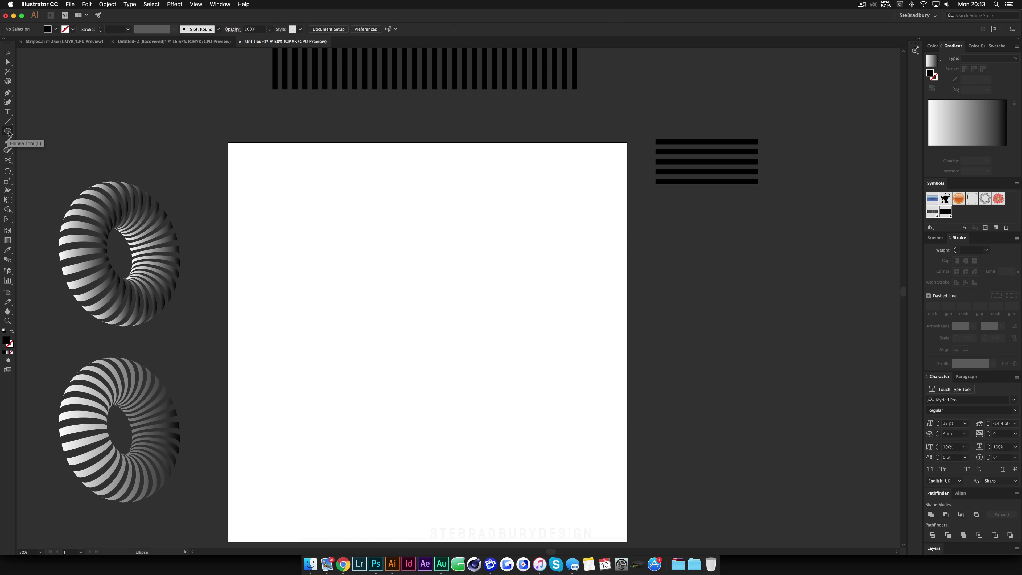
Draw a black circle about 655 px across at the artboard's centre and cut away its left half with the Scissors tool.
{"action": "mouse_move", "coordinate": [428, 336]}
{"action": "left_mouse_down"}
{"action": "mouse_move", "coordinate": [389, 270]}
{"action": "mouse_move", "coordinate": [362, 270]}
{"action": "left_mouse_up"}
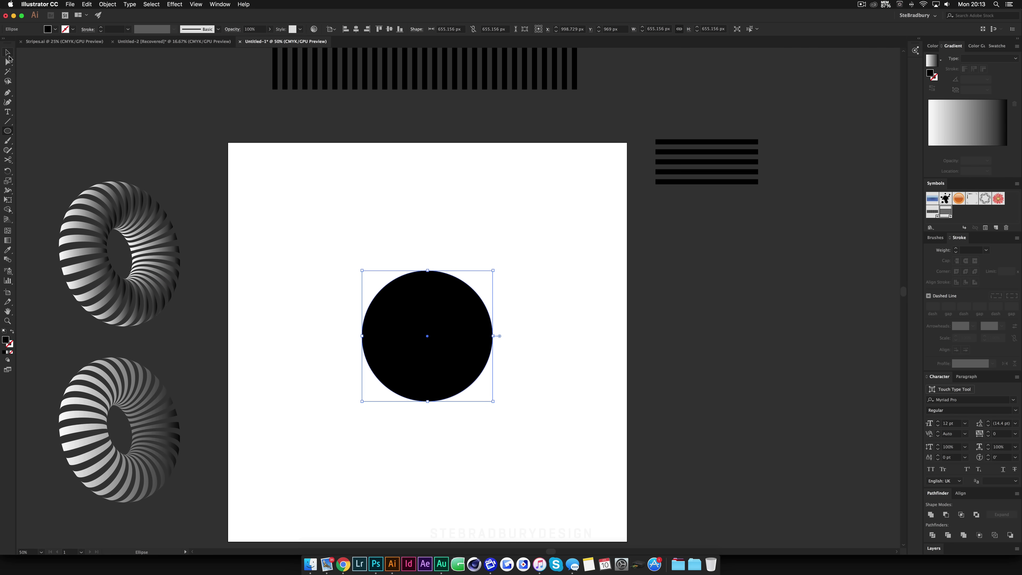
{"action": "key", "text": "c"}
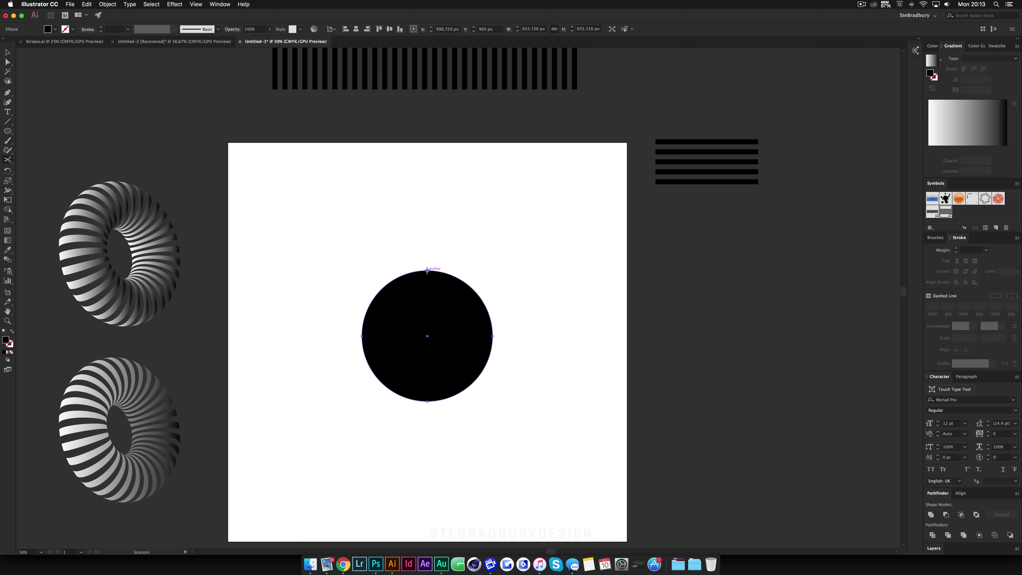
{"action": "left_click", "coordinate": [427, 269]}
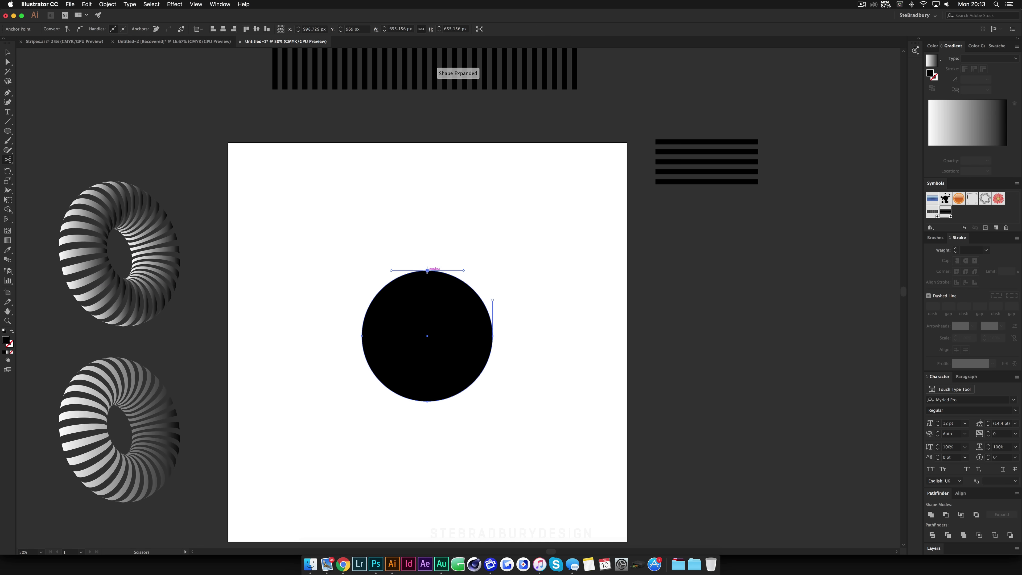
{"action": "left_click", "coordinate": [427, 401]}
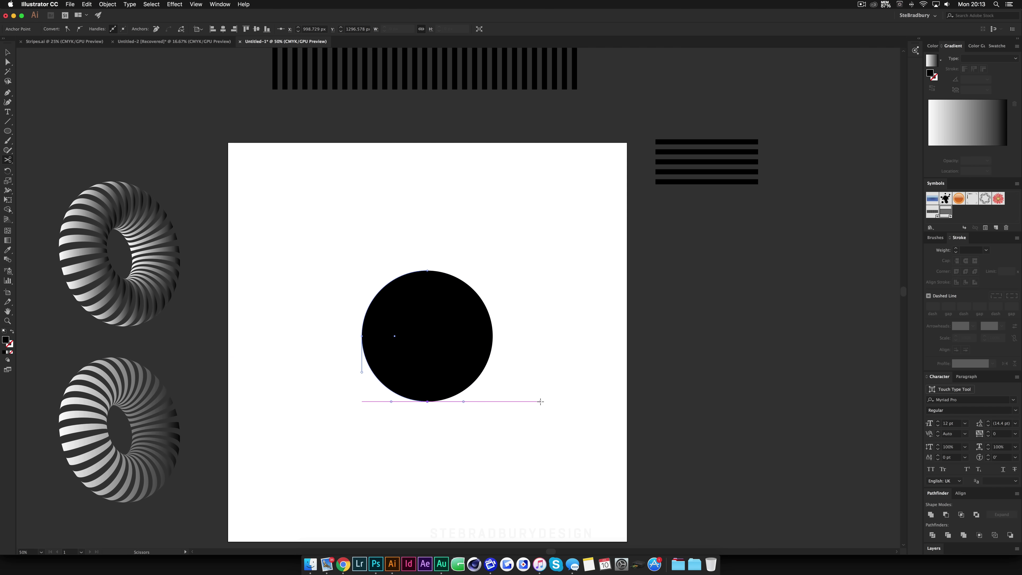
{"action": "key", "text": "Delete"}
{"action": "key", "text": "Delete"}
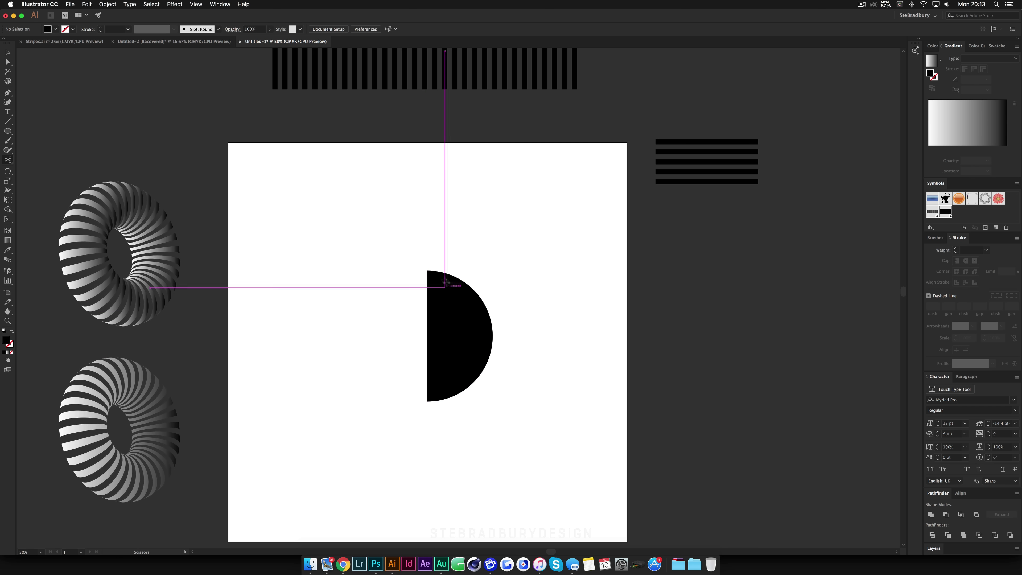
Fill the half circle with a medium green from the colour spectrum.
{"action": "left_click", "coordinate": [7, 52]}
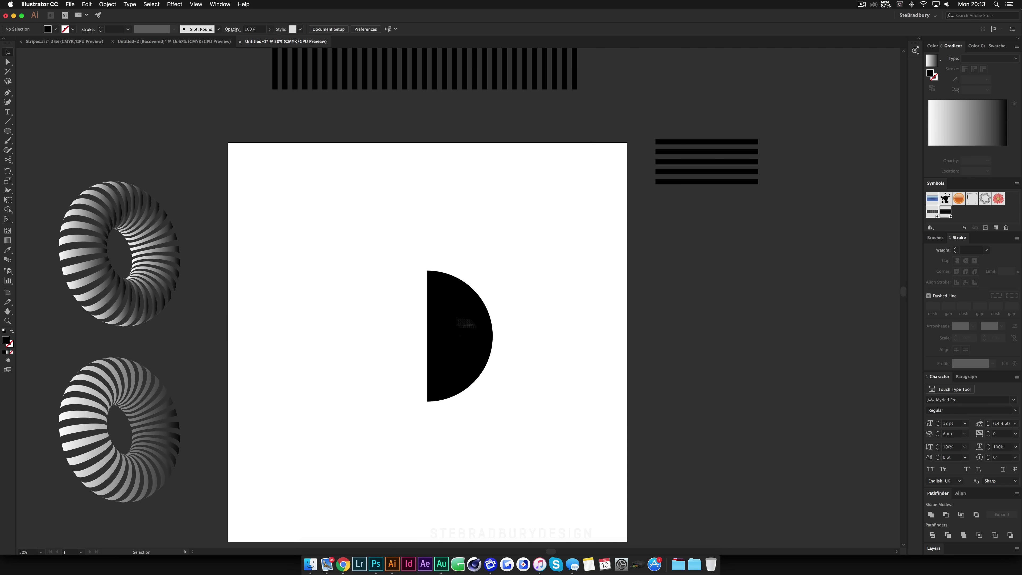
{"action": "left_click", "coordinate": [480, 321]}
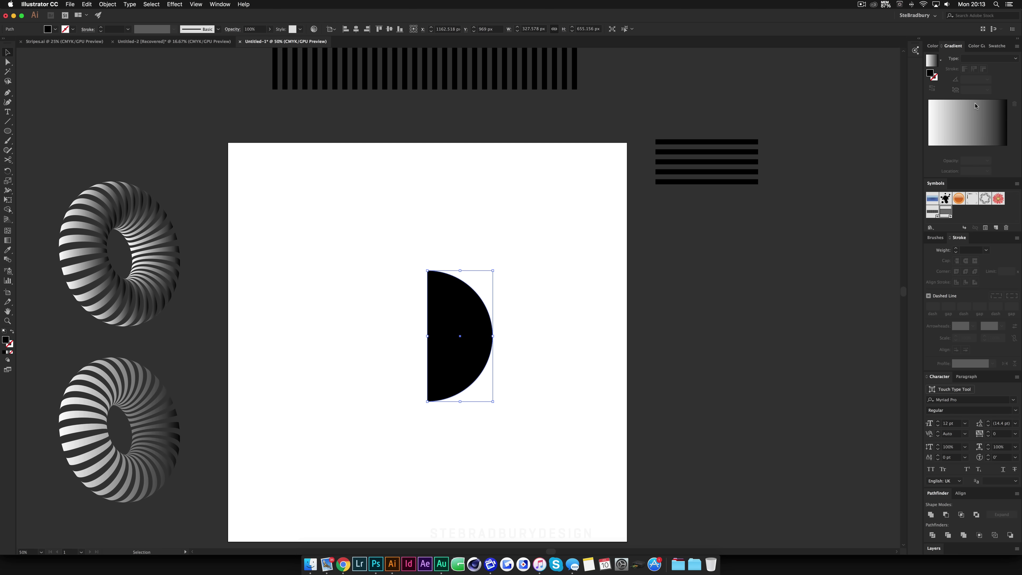
{"action": "left_click", "coordinate": [933, 46]}
{"action": "left_click", "coordinate": [960, 102]}
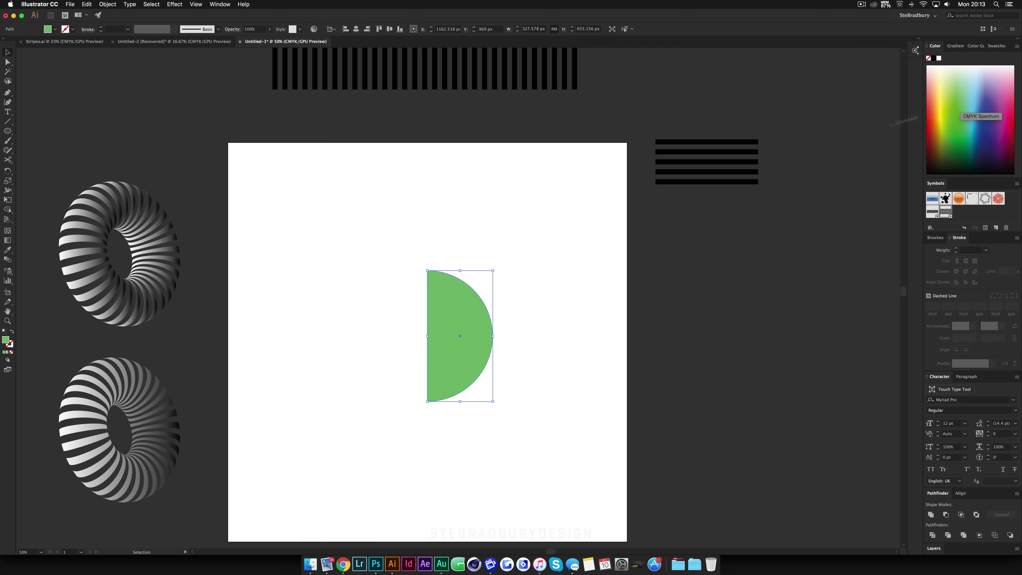
{"action": "left_click", "coordinate": [546, 297]}
Apply a 3D Revolve effect to the green half circle, 360° from the left edge, with the preview enabled.
{"action": "left_click", "coordinate": [464, 327]}
{"action": "left_click", "coordinate": [175, 6]}
{"action": "mouse_move", "coordinate": [190, 55]}
{"action": "left_click", "coordinate": [308, 61]}
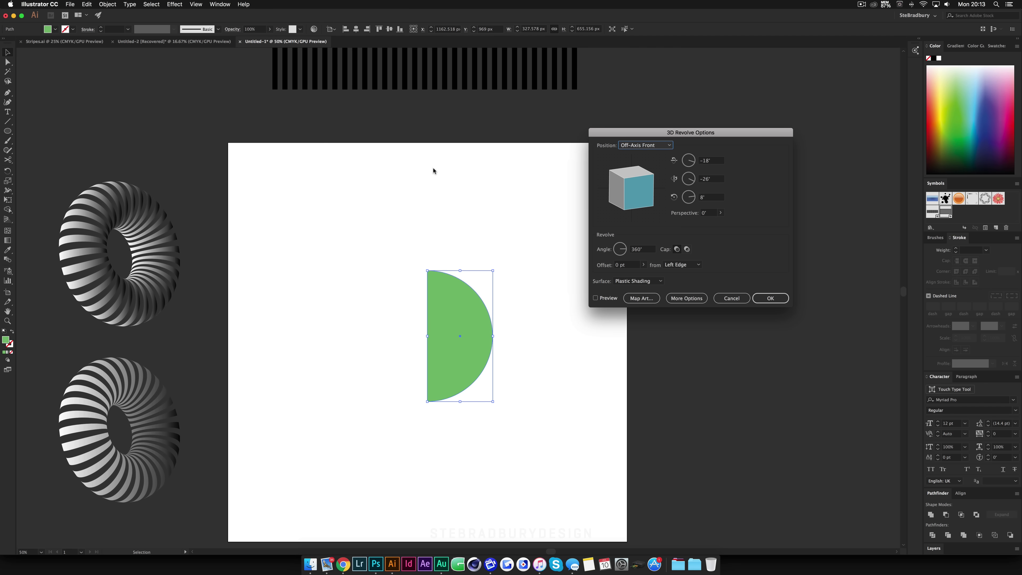
{"action": "left_click", "coordinate": [595, 298]}
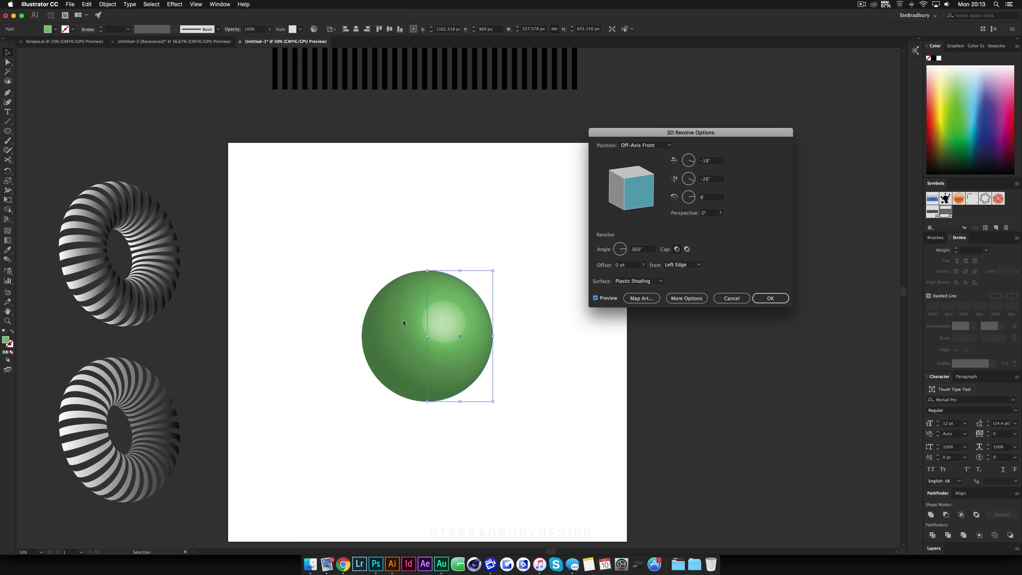
Map New Symbol 1 onto the sphere, scaled to fit with invisible geometry, and apply the 3D revolve.
{"action": "left_click", "coordinate": [642, 299]}
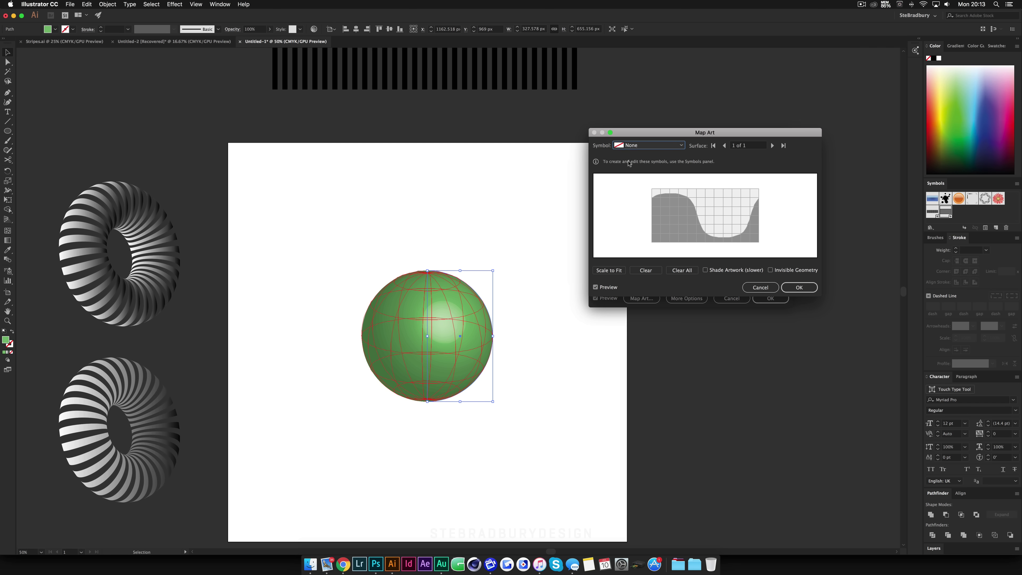
{"action": "left_click", "coordinate": [645, 147]}
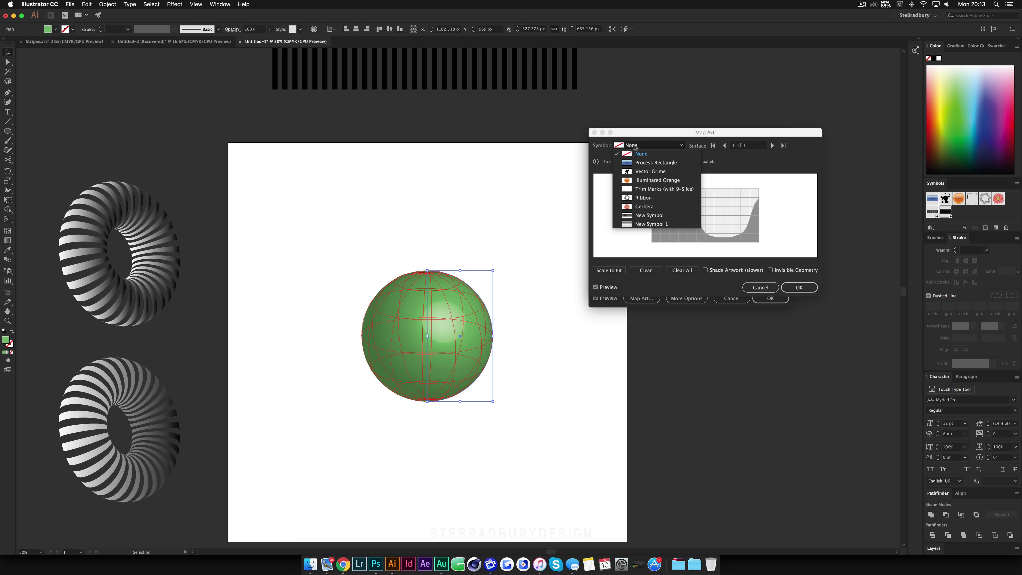
{"action": "left_click", "coordinate": [642, 225]}
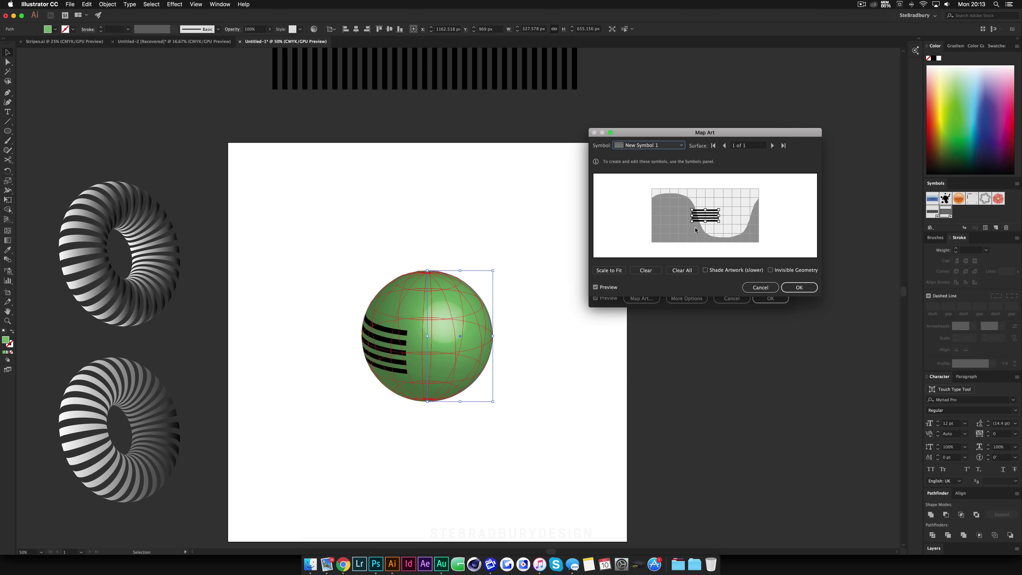
{"action": "left_click", "coordinate": [610, 271]}
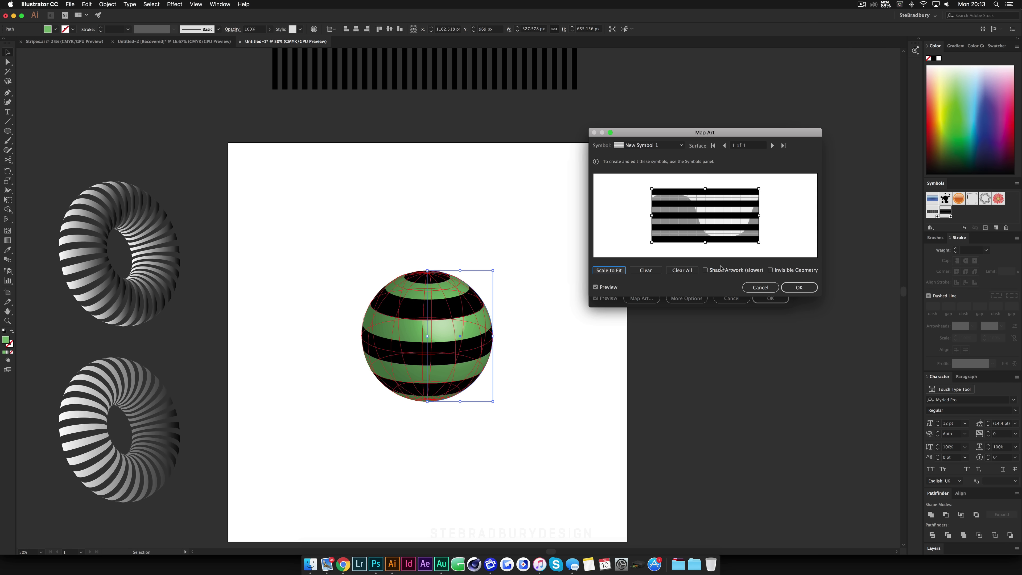
{"action": "left_click", "coordinate": [770, 270]}
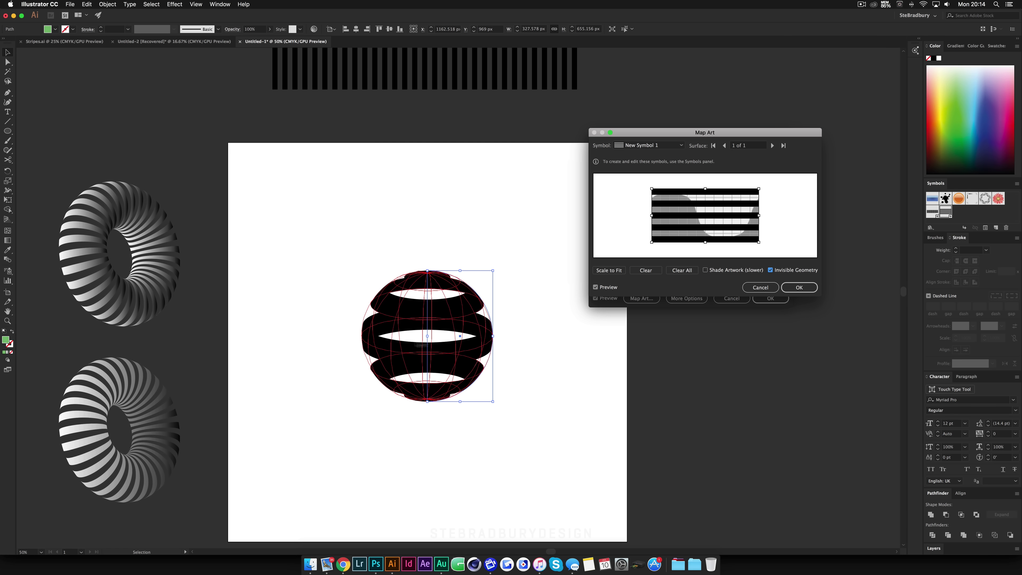
{"action": "left_click", "coordinate": [801, 288]}
{"action": "left_click", "coordinate": [771, 300]}
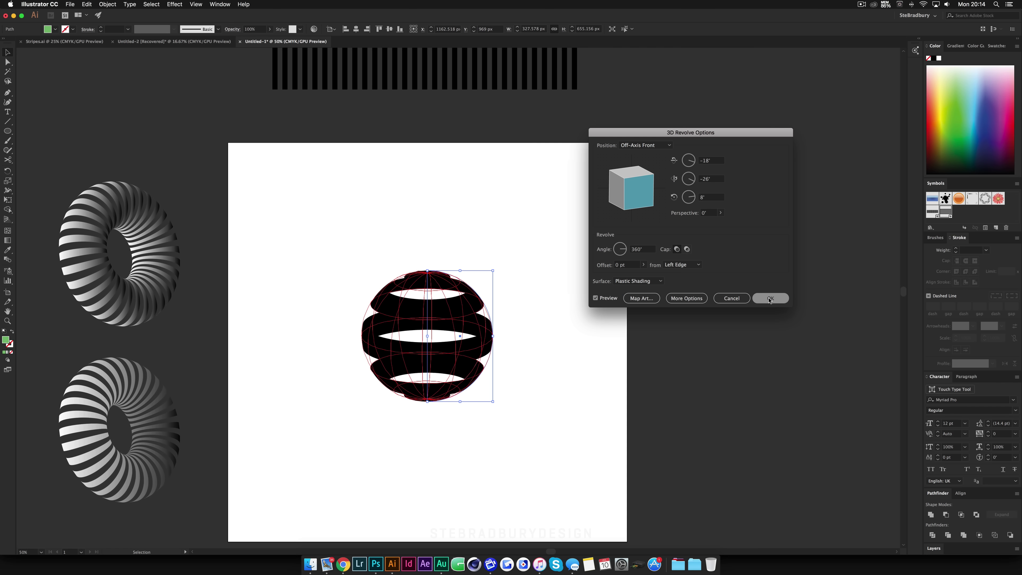
Expand the striped sphere's appearance and ungroup it down to its separate front and back stripe groups.
{"action": "left_click", "coordinate": [108, 4]}
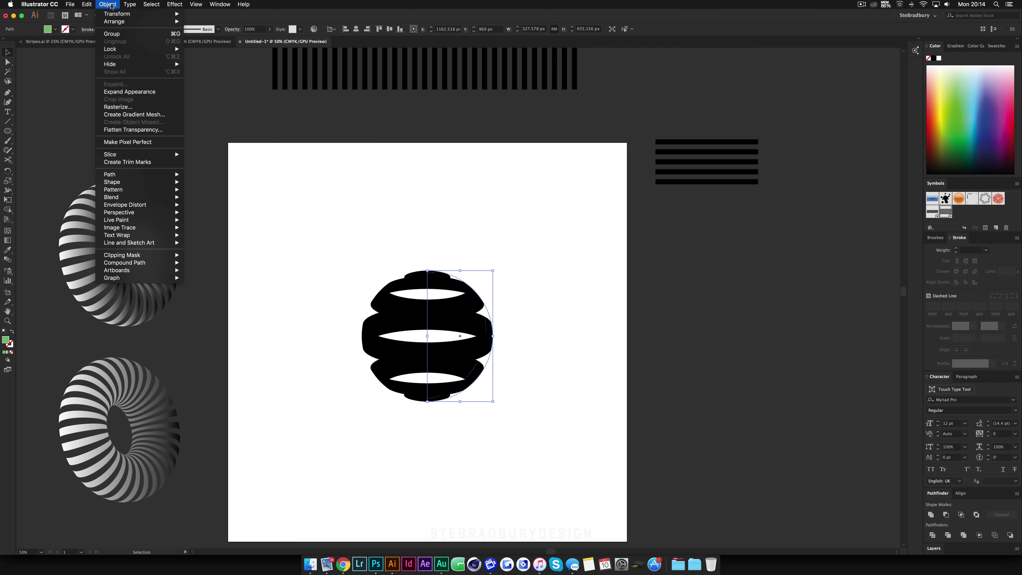
{"action": "left_click", "coordinate": [120, 92]}
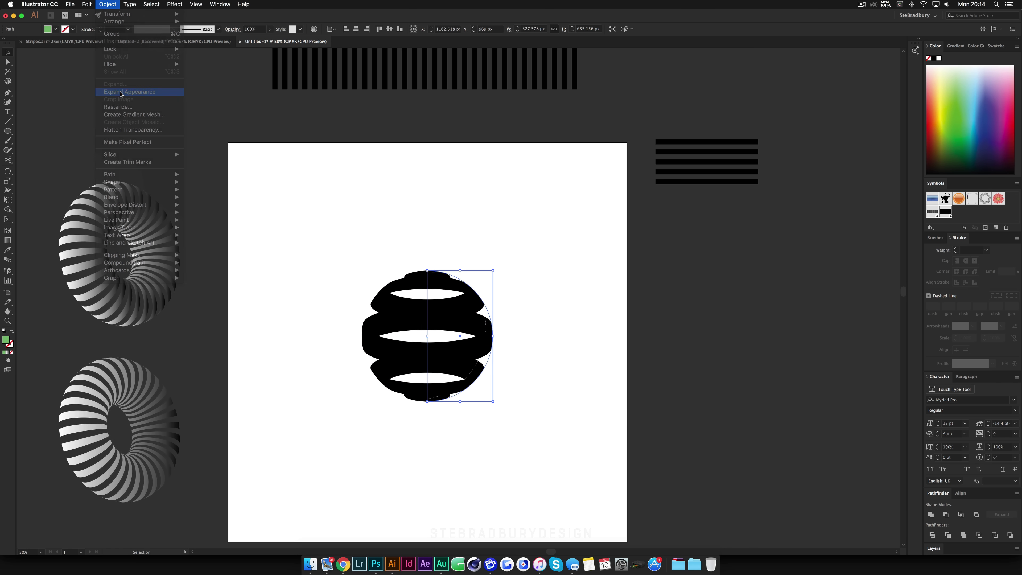
{"action": "right_click", "coordinate": [477, 355]}
{"action": "left_click", "coordinate": [495, 422]}
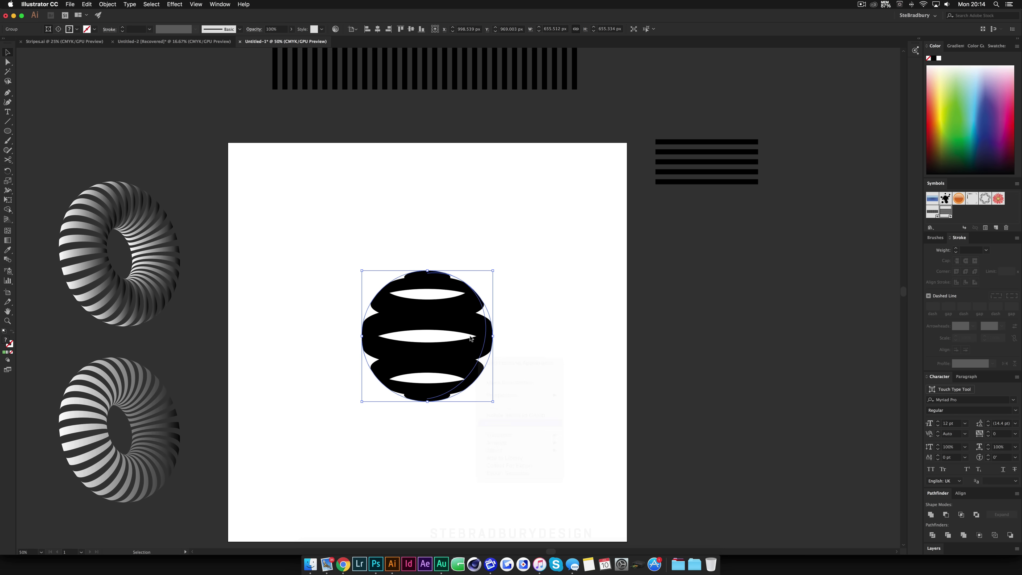
{"action": "right_click", "coordinate": [471, 349]}
{"action": "left_click", "coordinate": [492, 416]}
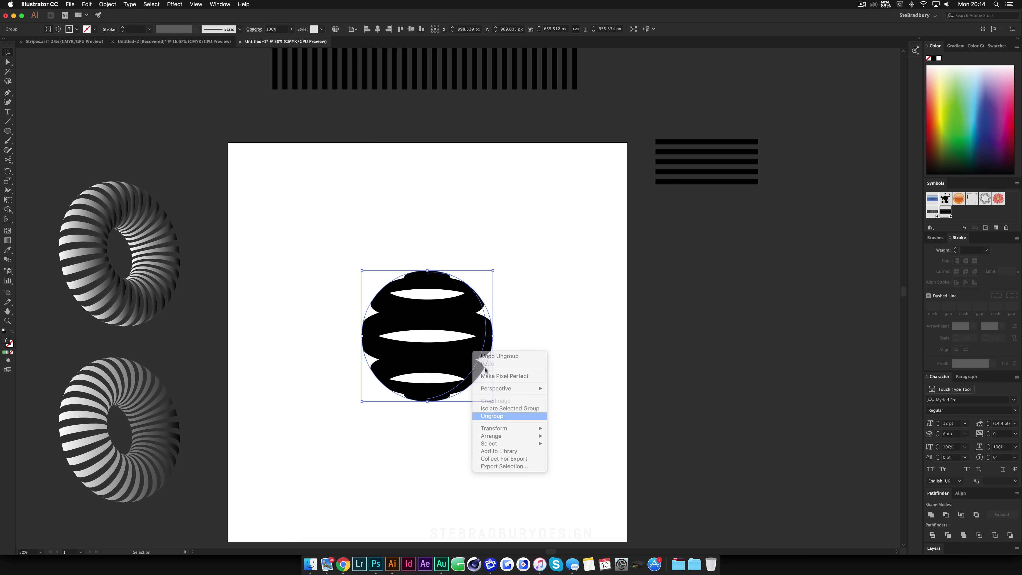
{"action": "right_click", "coordinate": [483, 350]}
{"action": "left_click", "coordinate": [501, 403]}
Move one stripe group of the sphere horizontally to the right so it sits beside the other.
{"action": "left_click", "coordinate": [461, 416]}
{"action": "left_click_drag", "start_coordinate": [443, 318], "coordinate": [578, 318]}
{"action": "left_click", "coordinate": [552, 439]}
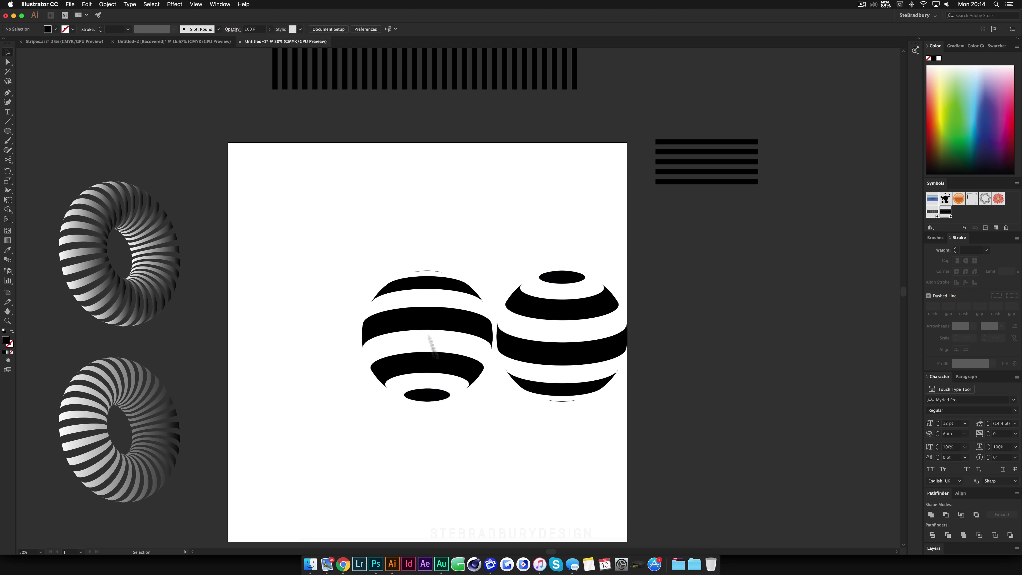
{"action": "left_click", "coordinate": [576, 359]}
{"action": "left_click", "coordinate": [445, 309]}
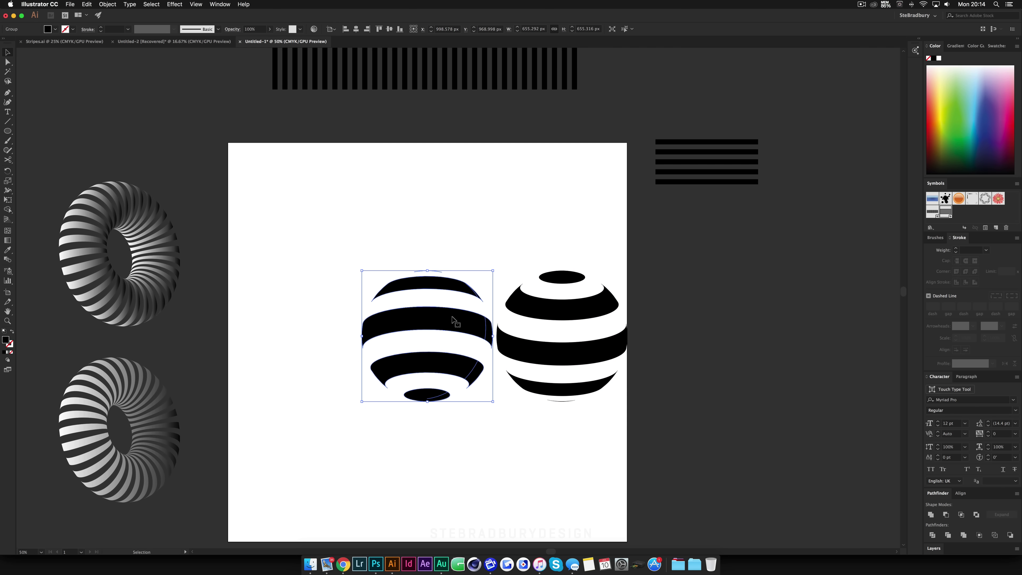
{"action": "key", "text": "Delete"}
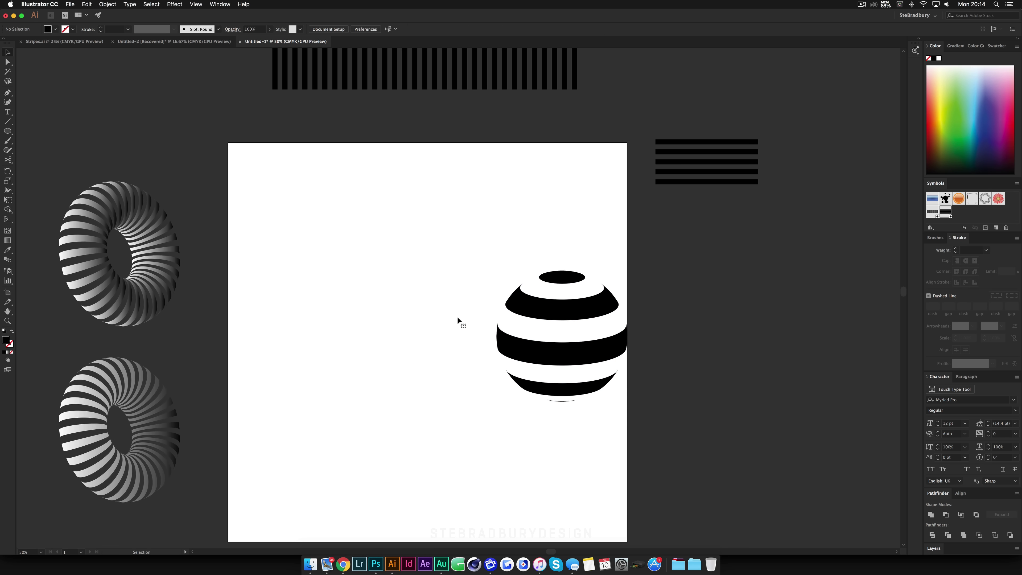
{"action": "key", "text": "super+z"}
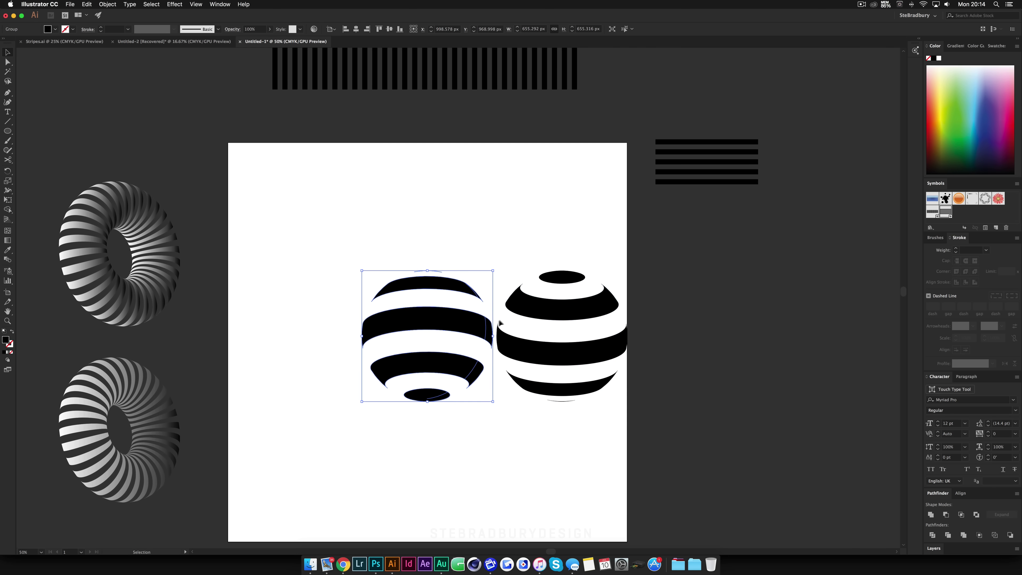
Recolour the left sphere stripe group to a medium grey fill.
{"action": "double_click", "coordinate": [6, 340]}
{"action": "left_click_drag", "start_coordinate": [649, 263], "coordinate": [626, 248]}
{"action": "left_click", "coordinate": [825, 204]}
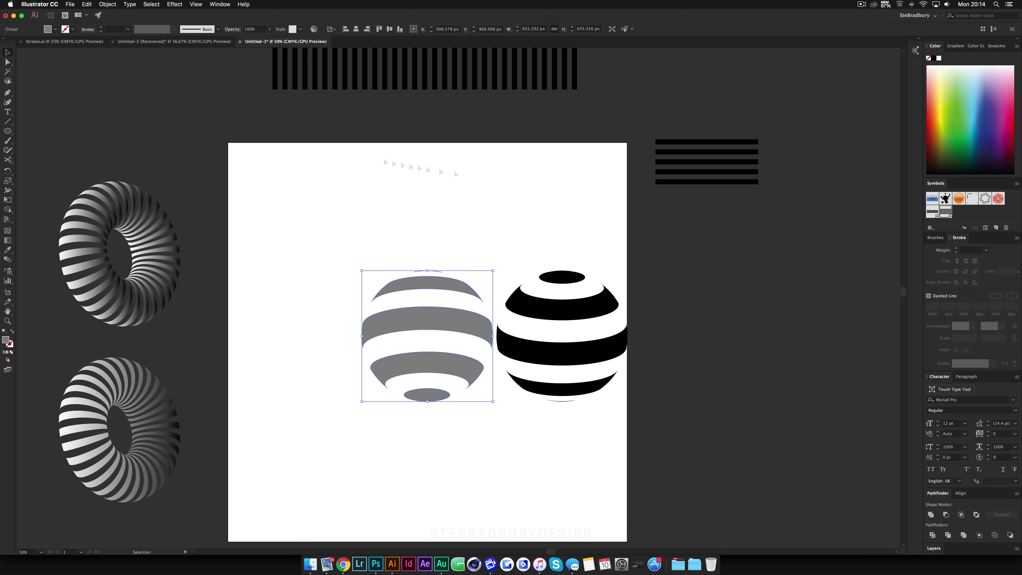
Move the black stripe group horizontally back over the grey stripe group so the two form one sphere.
{"action": "left_click_drag", "start_coordinate": [598, 298], "coordinate": [464, 296]}
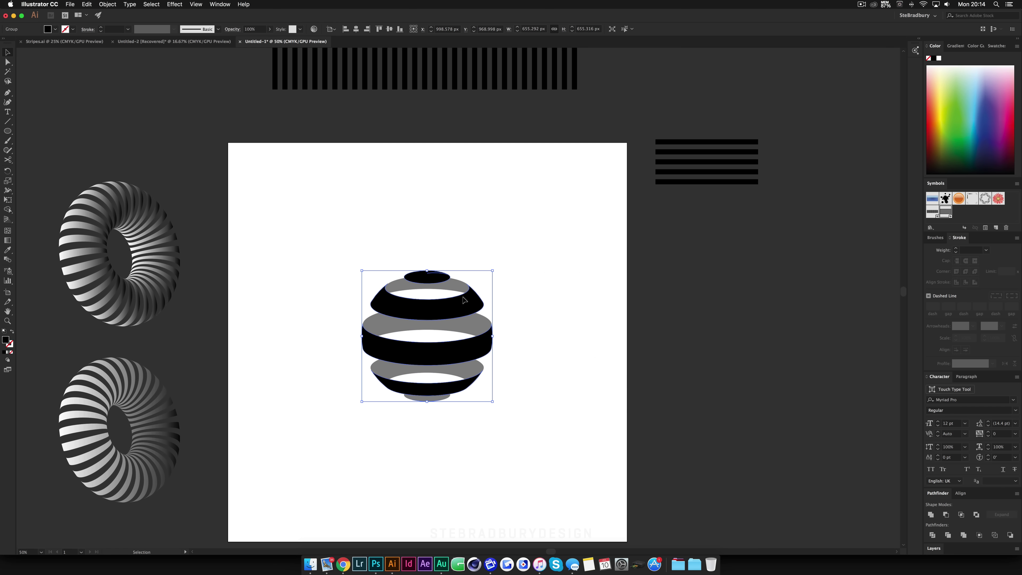
{"action": "left_click", "coordinate": [541, 301]}
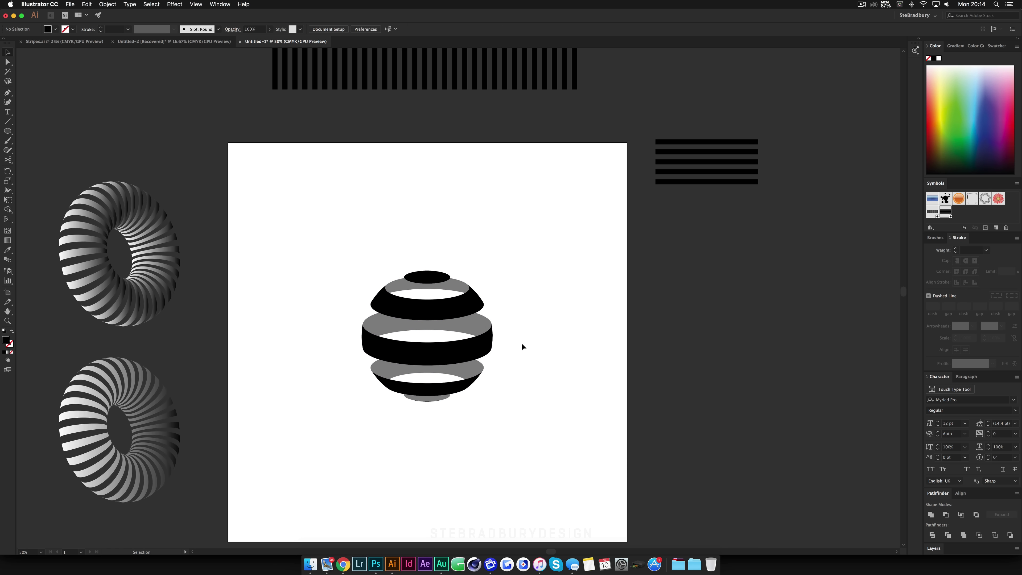
Move both stripe groups of the sphere together to the upper-left area of the artboard.
{"action": "scroll", "coordinate": [522, 344], "scroll_direction": "down", "scroll_amount": 1}
{"action": "scroll", "coordinate": [511, 363], "scroll_direction": "up", "scroll_amount": 1}
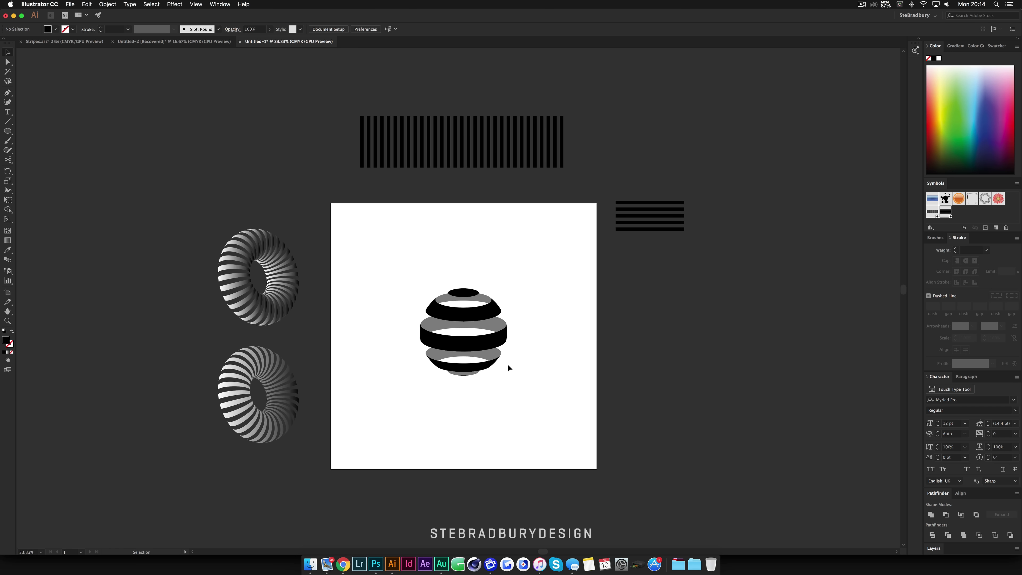
{"action": "left_click_drag", "start_coordinate": [525, 383], "coordinate": [408, 258]}
{"action": "left_click_drag", "start_coordinate": [488, 314], "coordinate": [407, 252]}
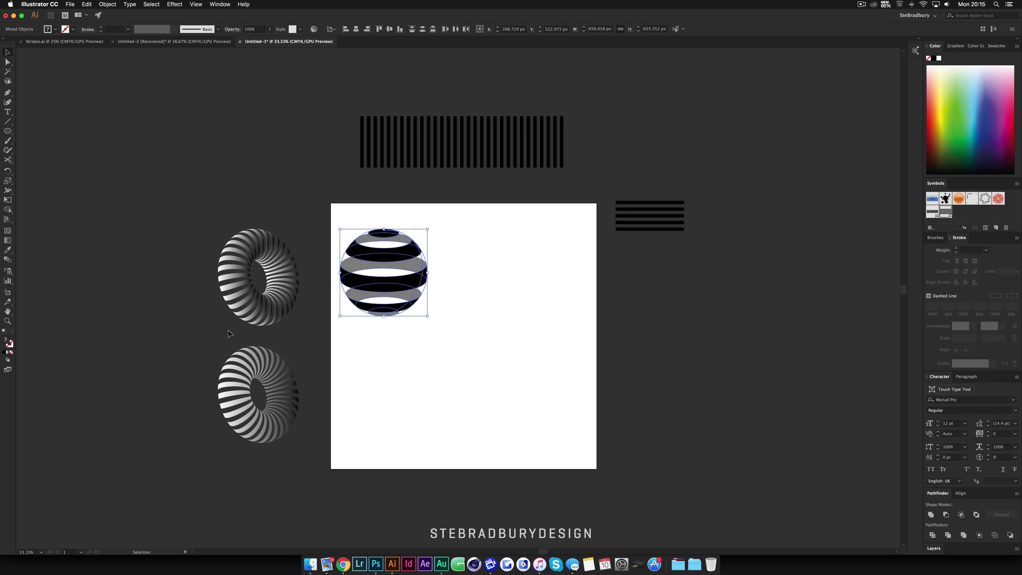
Try to shear and rotate the vertical stripes symbol above the artboard with Free Transform, and undo the distortions.
{"action": "left_click", "coordinate": [369, 137]}
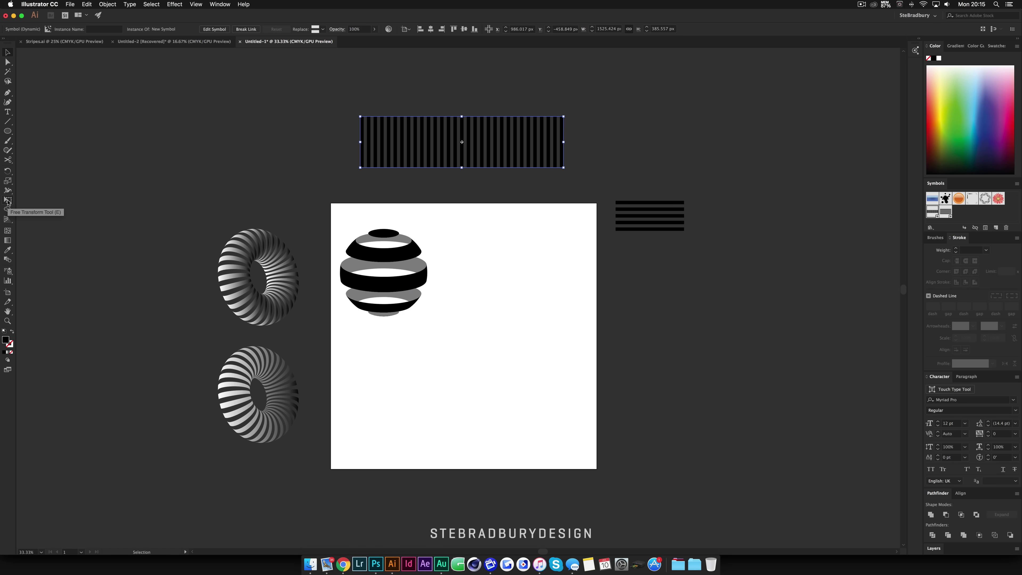
{"action": "left_click", "coordinate": [8, 200]}
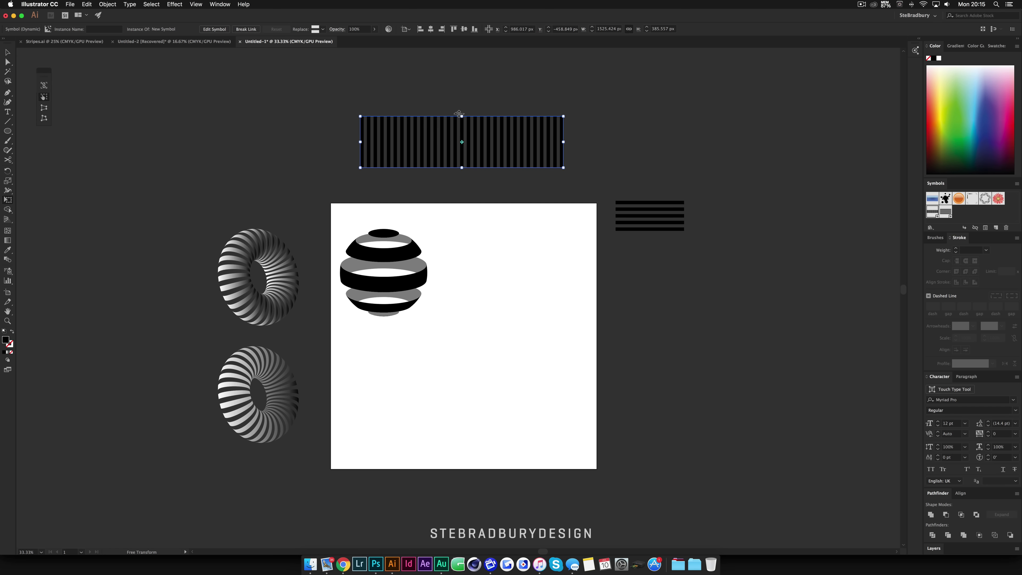
{"action": "left_click_drag", "start_coordinate": [462, 116], "coordinate": [235, 116]}
{"action": "left_click_drag", "start_coordinate": [396, 116], "coordinate": [451, 117]}
{"action": "left_click", "coordinate": [11, 54]}
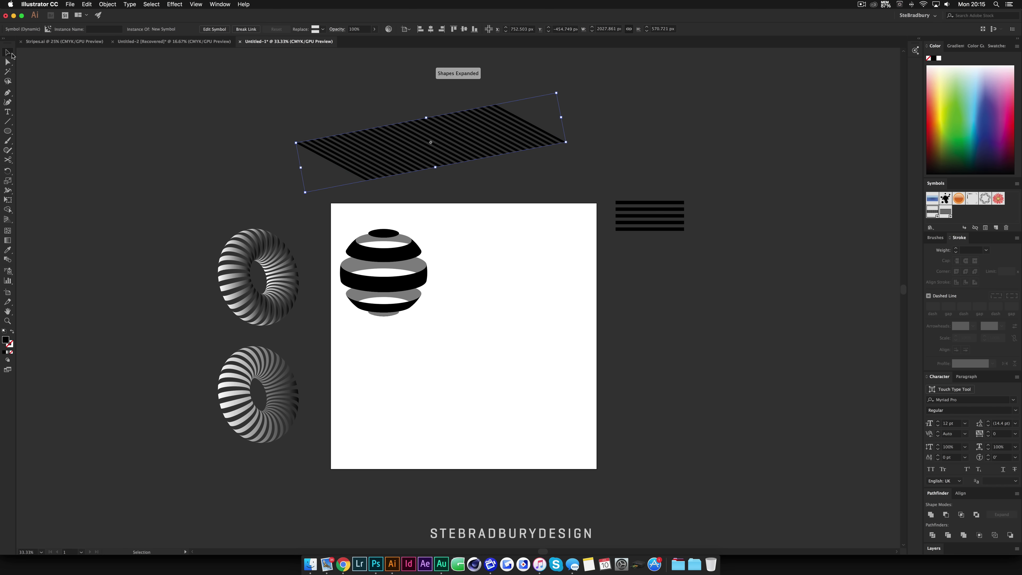
{"action": "key", "text": "super+z"}
{"action": "key", "text": "super+z"}
{"action": "key", "text": "super+z"}
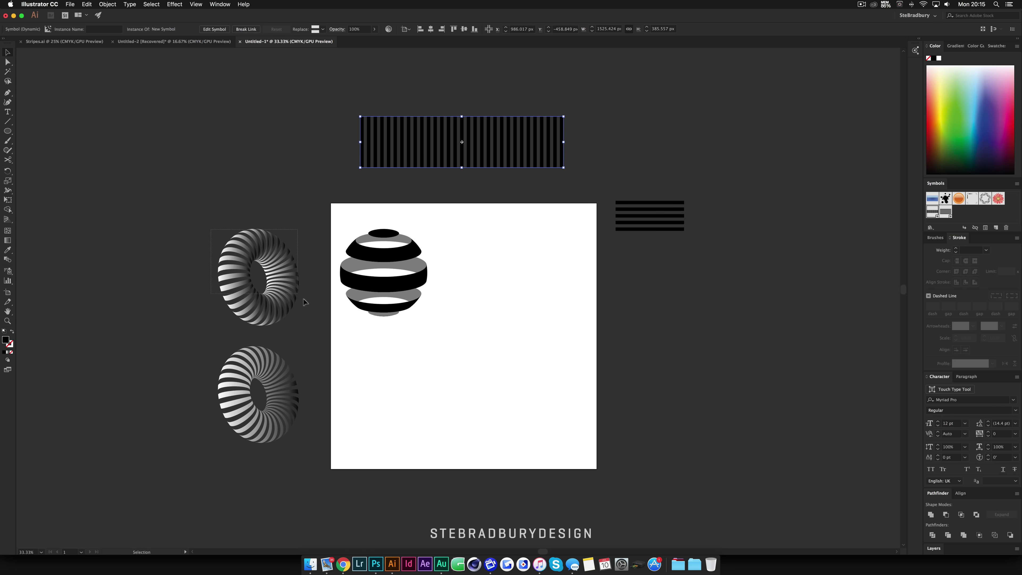
Move the upper gradient torus onto the artboard beside the sphere, and shift both shapes down to about mid-height.
{"action": "left_click", "coordinate": [275, 298]}
{"action": "left_click_drag", "start_coordinate": [275, 298], "coordinate": [525, 301]}
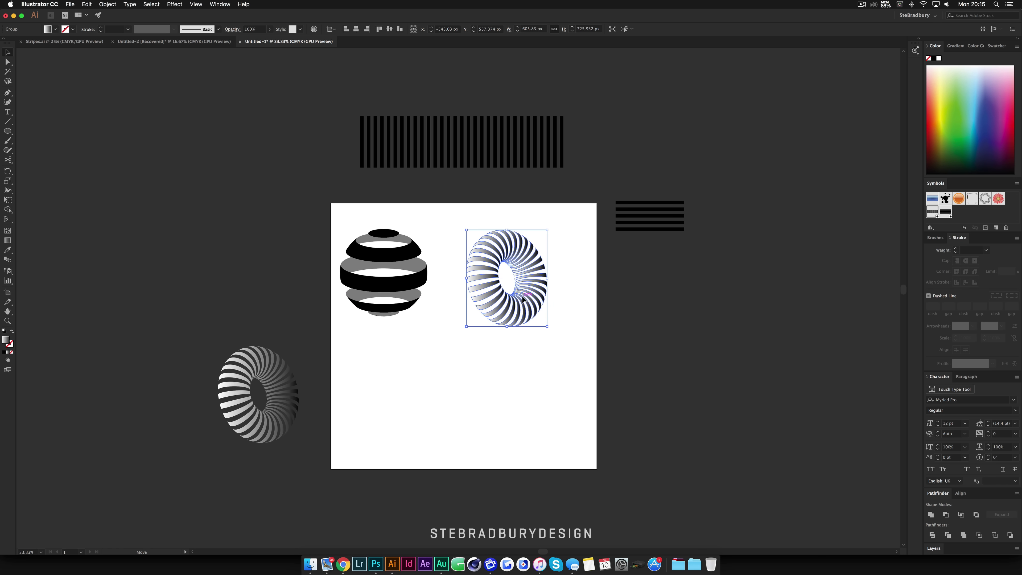
{"action": "left_click_drag", "start_coordinate": [563, 341], "coordinate": [340, 222]}
{"action": "left_click_drag", "start_coordinate": [380, 255], "coordinate": [393, 330]}
{"action": "left_click", "coordinate": [449, 360]}
{"action": "key", "text": "super+plus"}
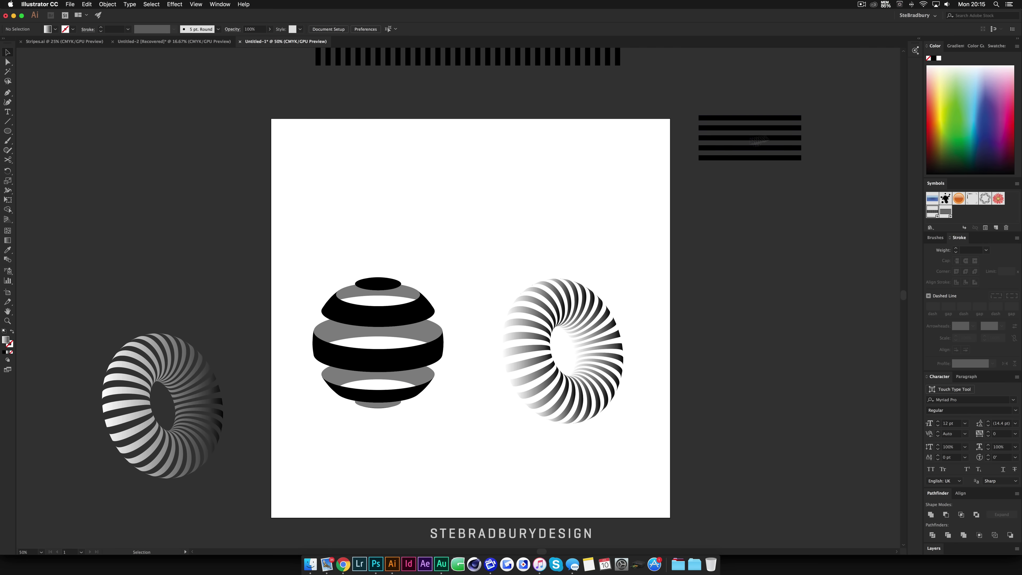
{"action": "left_click_drag", "start_coordinate": [809, 125], "coordinate": [724, 160]}
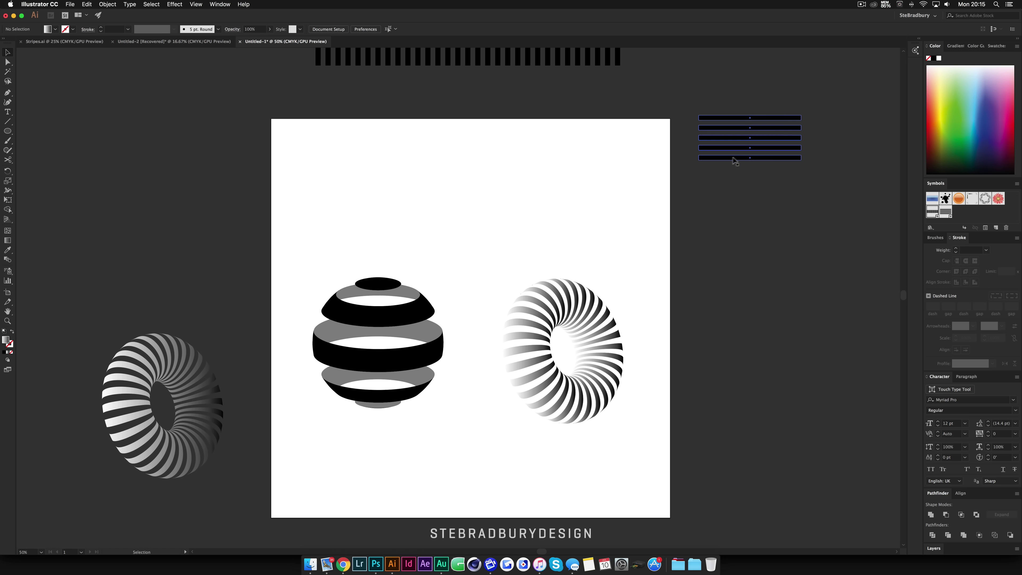
{"action": "left_click", "coordinate": [742, 123]}
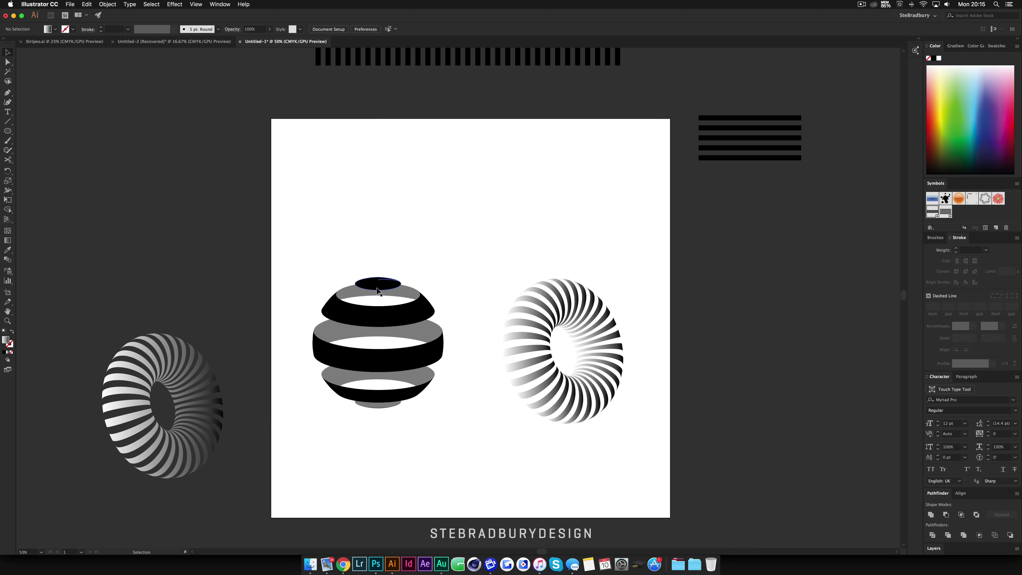